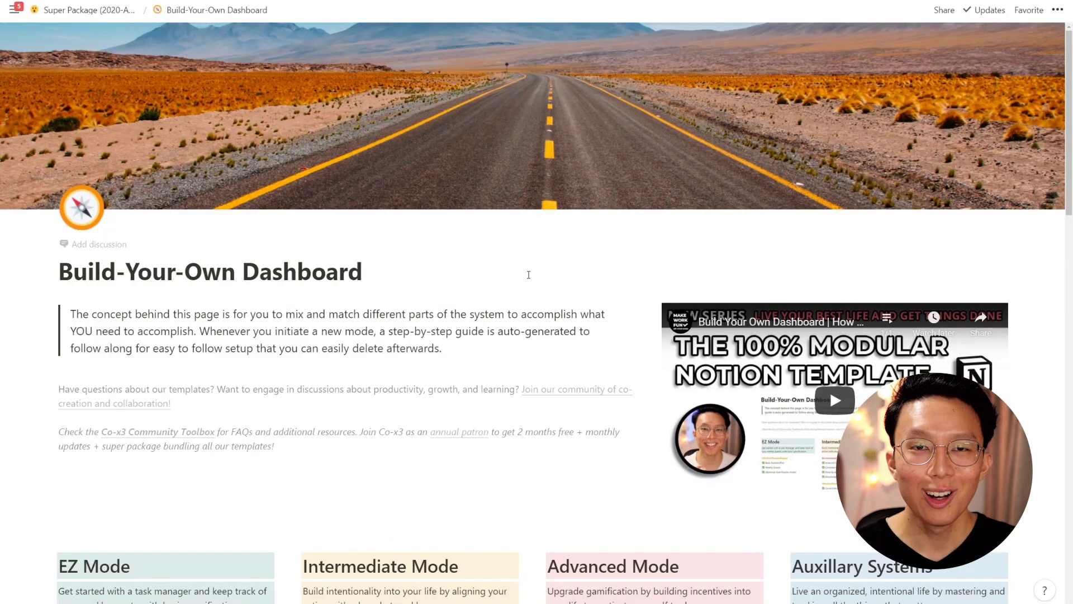
- Initiate EZ Mode and generate the Basic Success Plan's Quests table with gold rewards
{"action": "scroll", "coordinate": [528, 275], "scroll_direction": "down", "scroll_amount": 5}
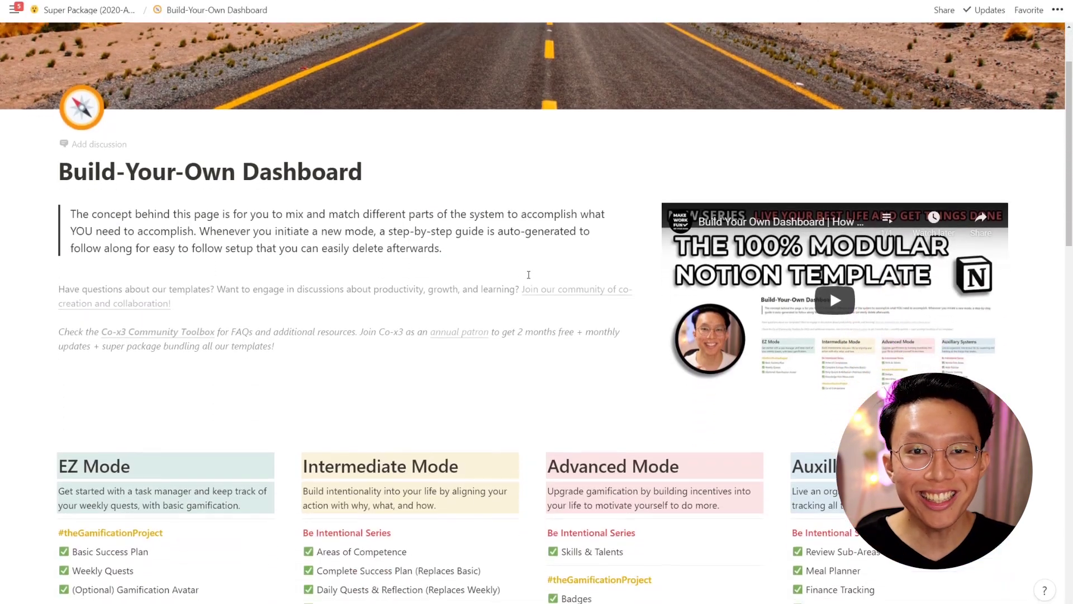
{"action": "scroll", "coordinate": [528, 274], "scroll_direction": "down", "scroll_amount": 5}
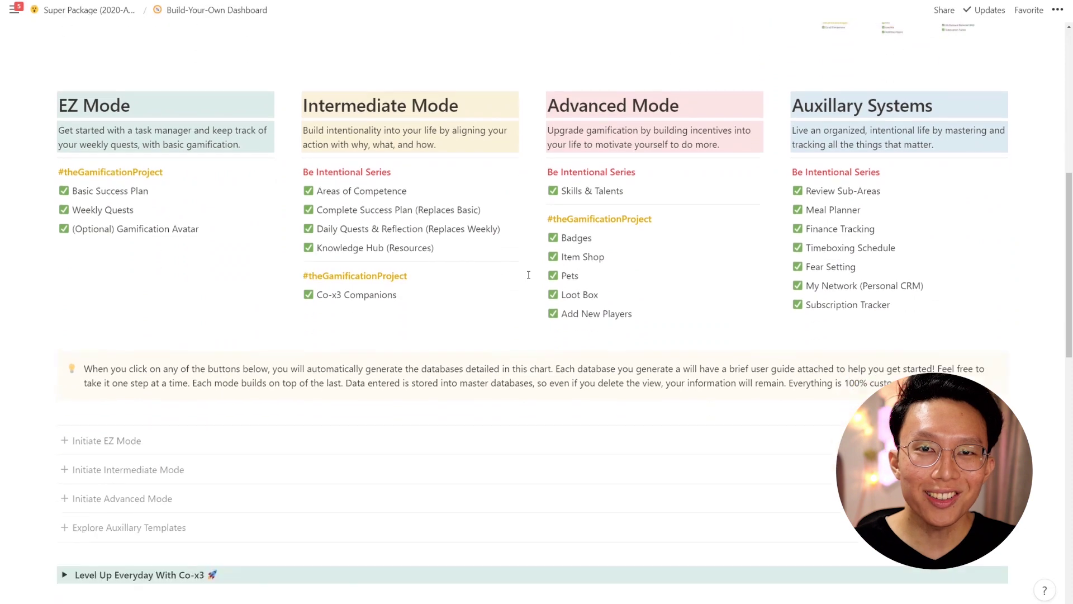
{"action": "scroll", "coordinate": [529, 274], "scroll_direction": "down", "scroll_amount": 4}
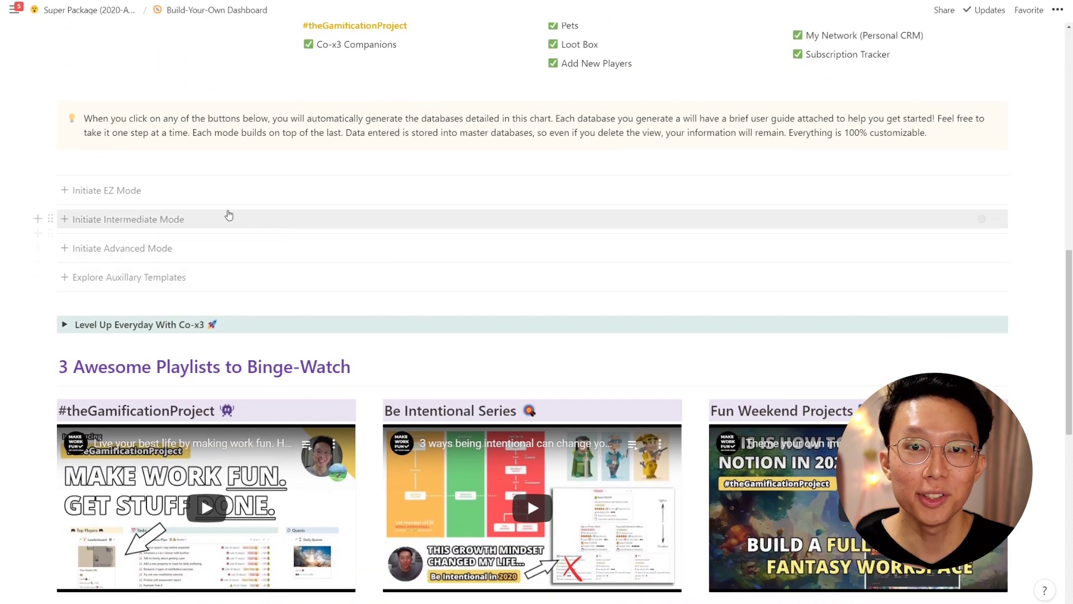
{"action": "left_click", "coordinate": [159, 194]}
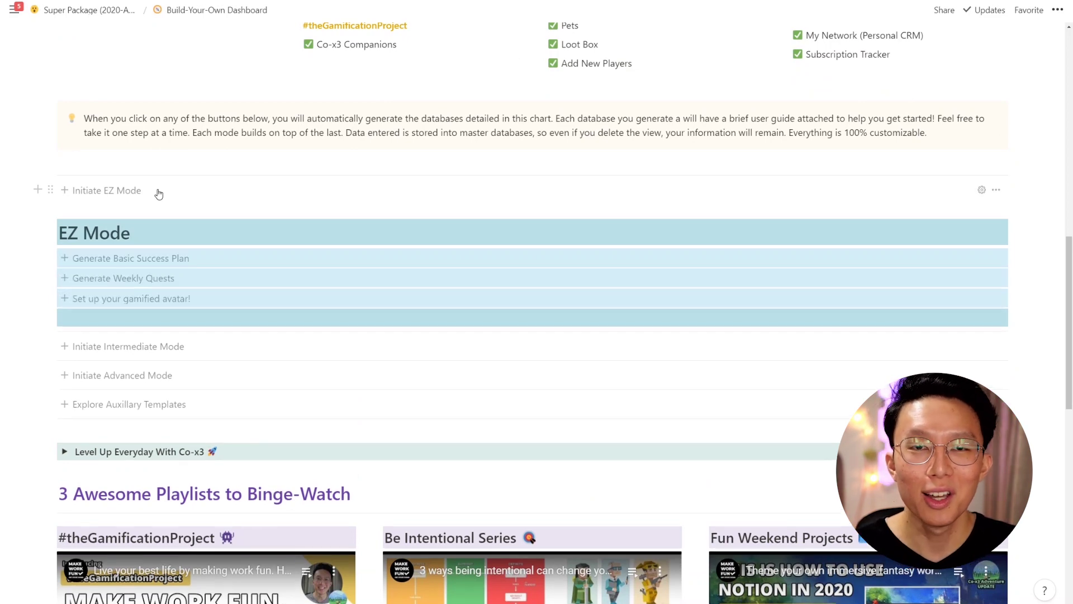
{"action": "left_click", "coordinate": [167, 262]}
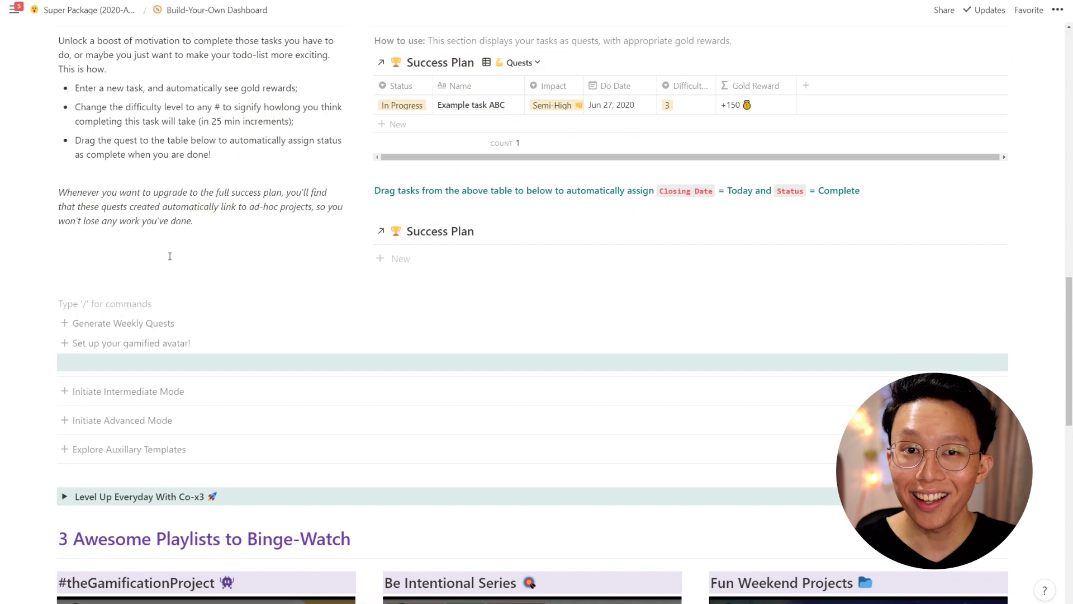
{"action": "scroll", "coordinate": [498, 295], "scroll_direction": "up", "scroll_amount": 2}
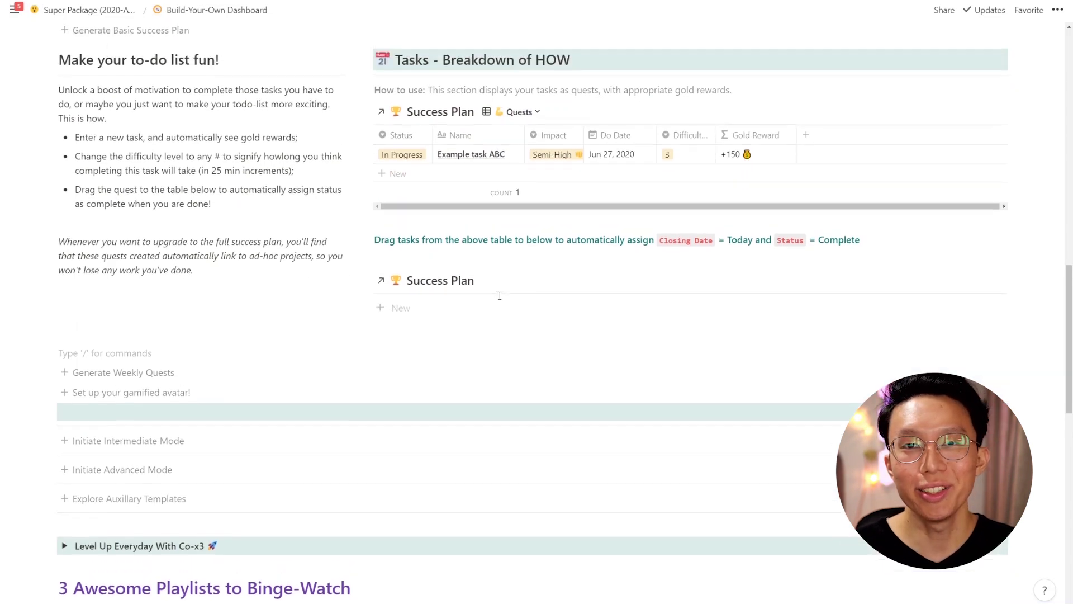
- Add the quest 'Example task BBB' and set its difficulty to 3 for +150 gold
{"action": "left_click", "coordinate": [464, 219]}
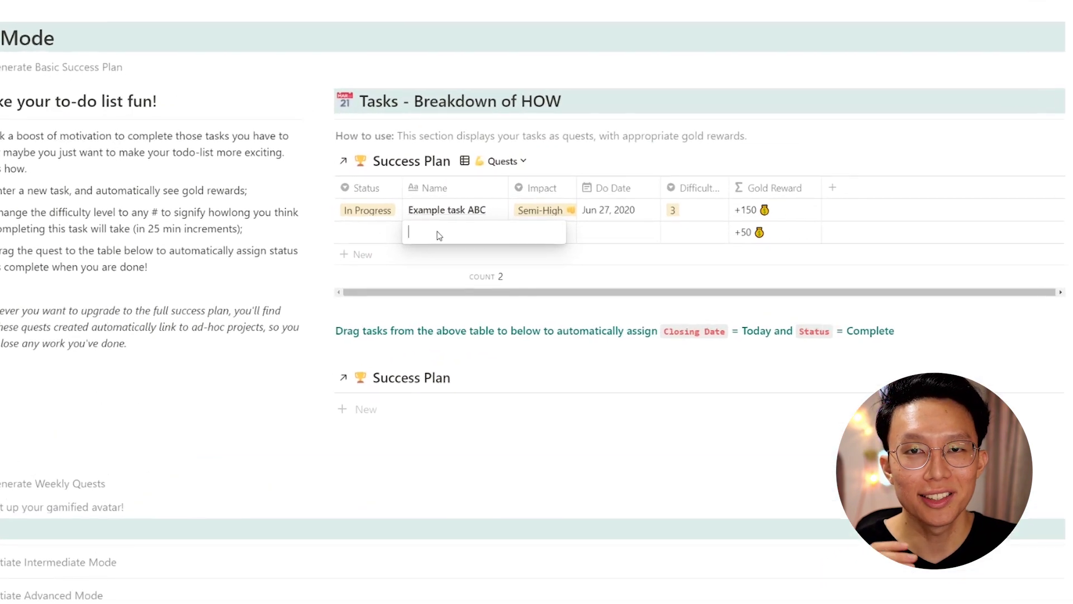
{"action": "type", "text": "Example "}
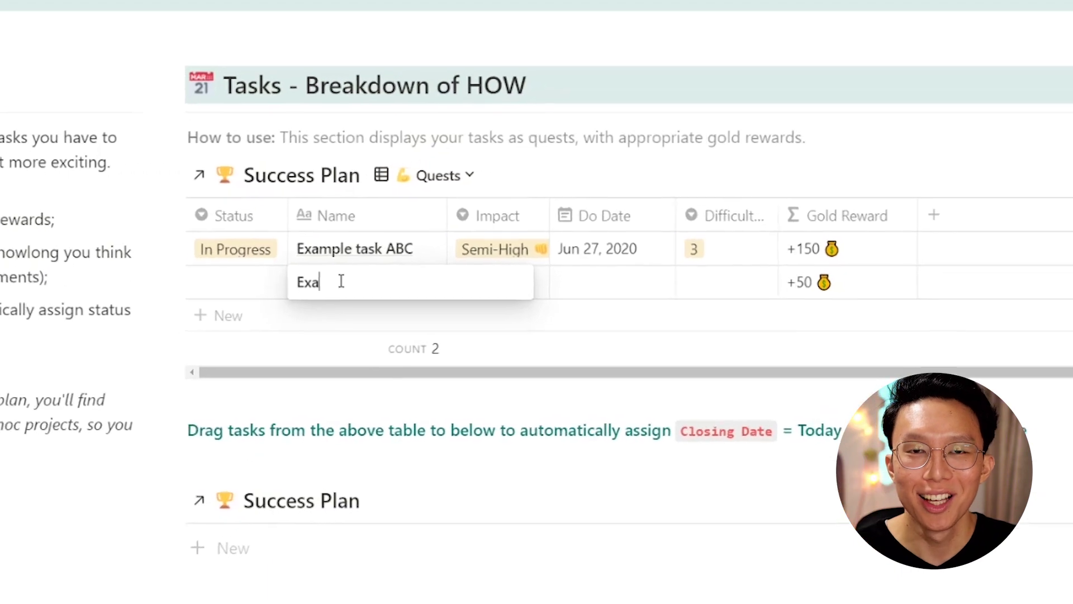
{"action": "type", "text": "task BBB"}
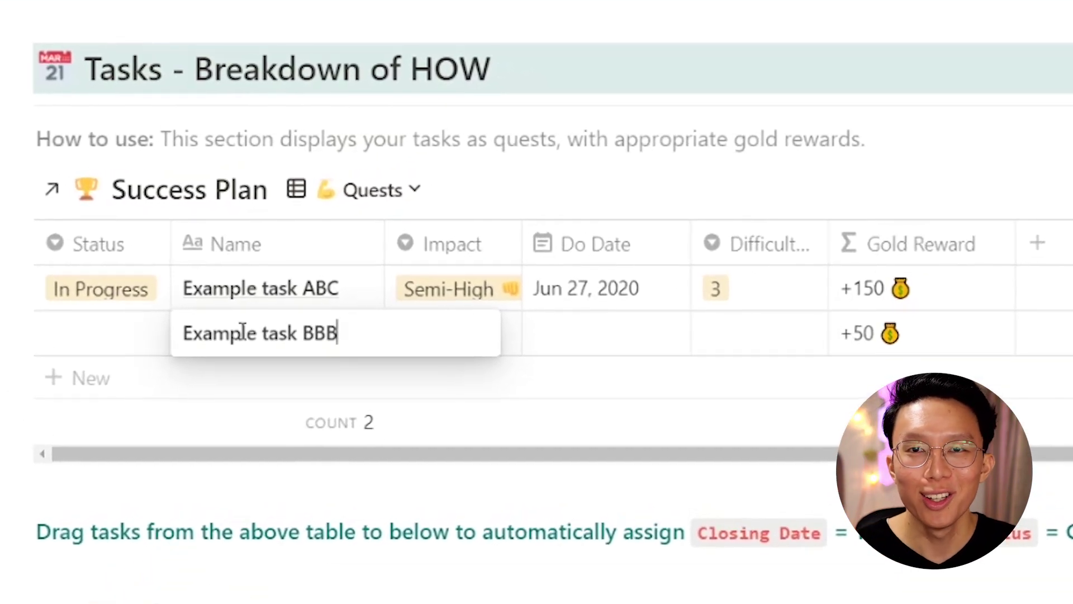
{"action": "key", "text": "Escape"}
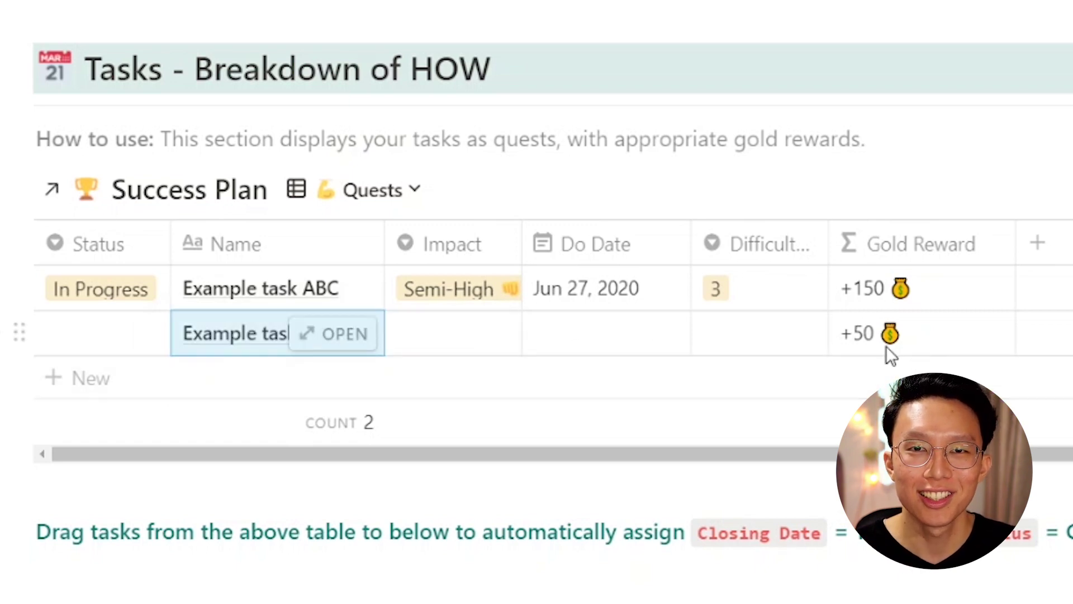
{"action": "left_click", "coordinate": [760, 343]}
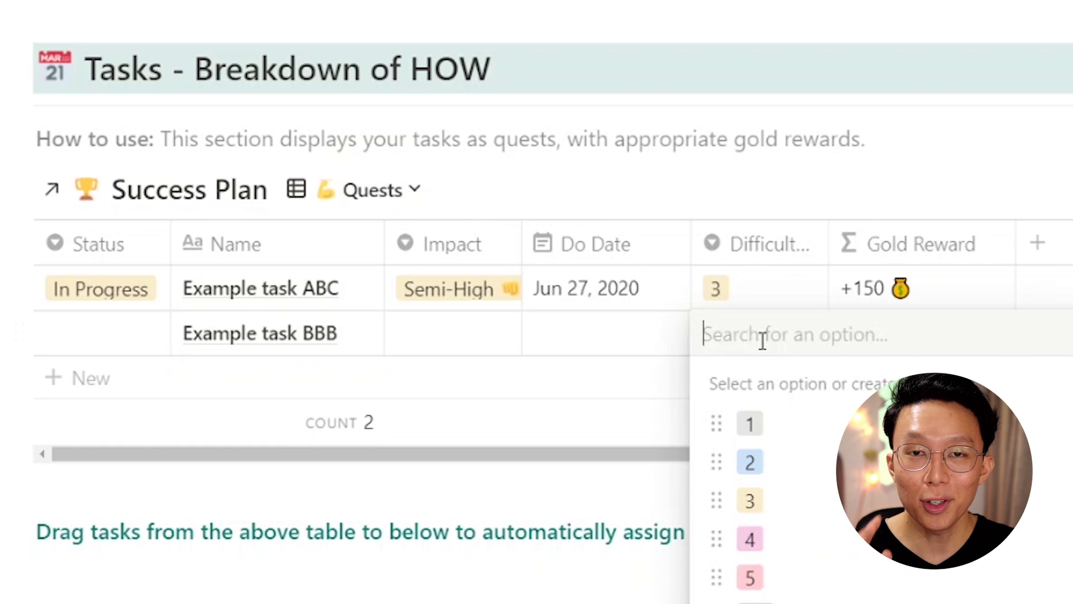
{"action": "left_click", "coordinate": [788, 463]}
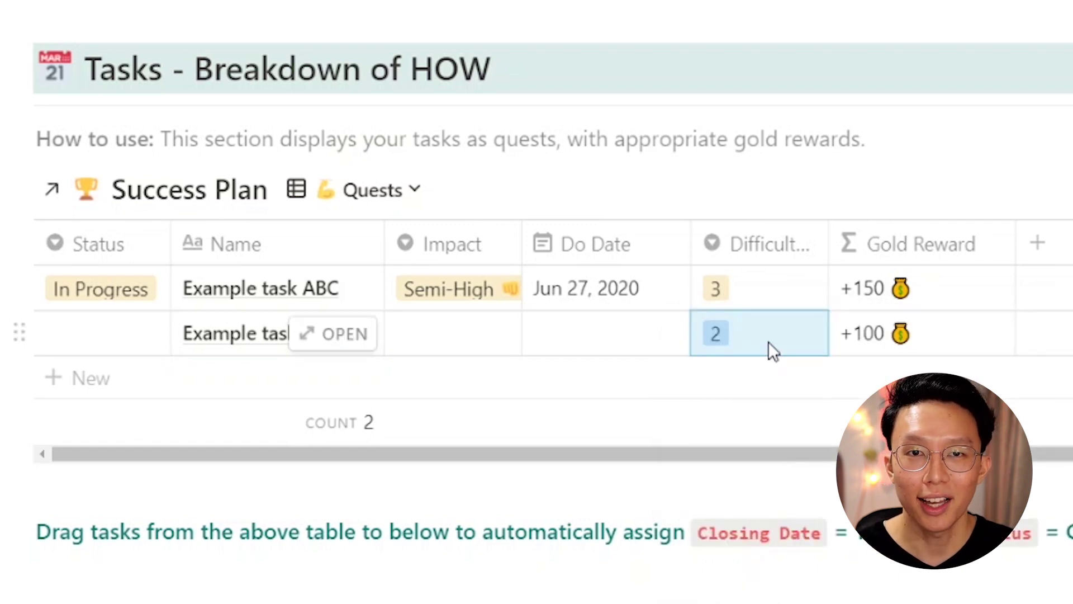
{"action": "left_click", "coordinate": [769, 337]}
{"action": "left_click", "coordinate": [788, 499]}
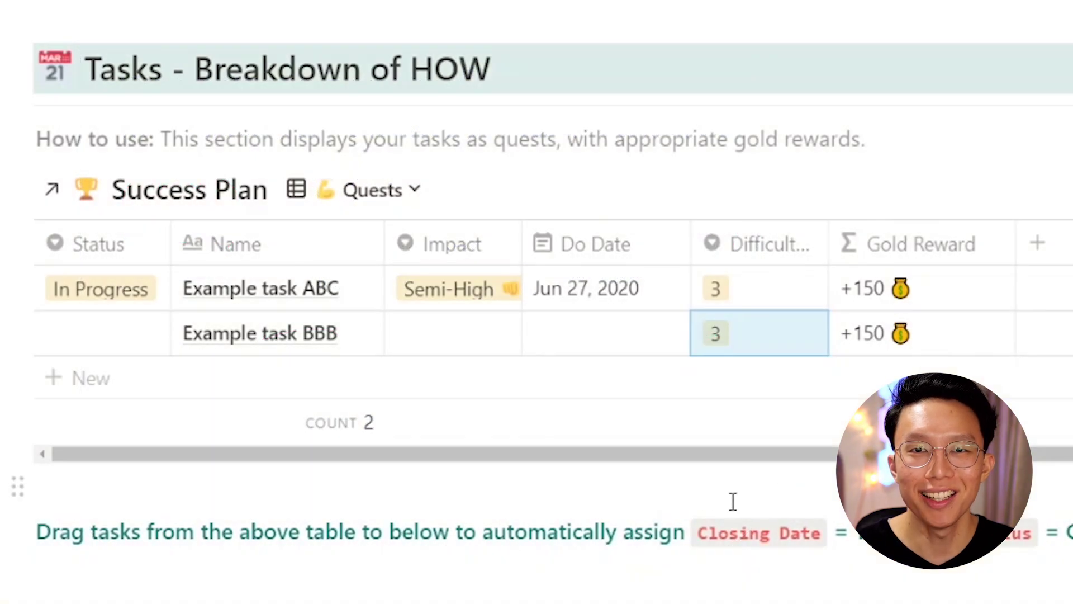
- Set Example task BBB's impact to Medium and its do date to Aug 16, 2020
{"action": "left_click", "coordinate": [488, 330]}
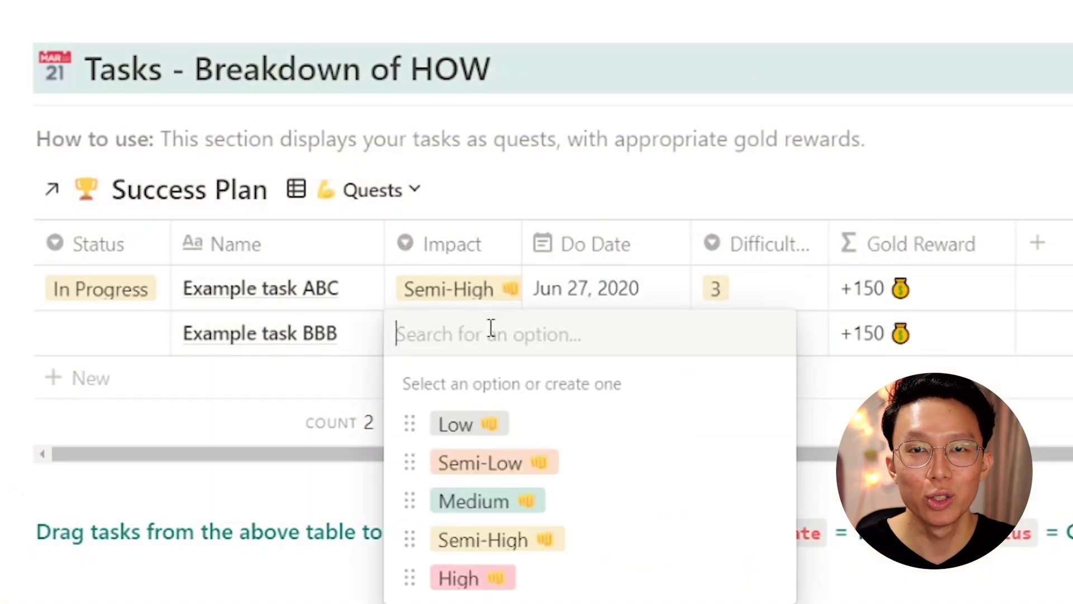
{"action": "left_click", "coordinate": [528, 499]}
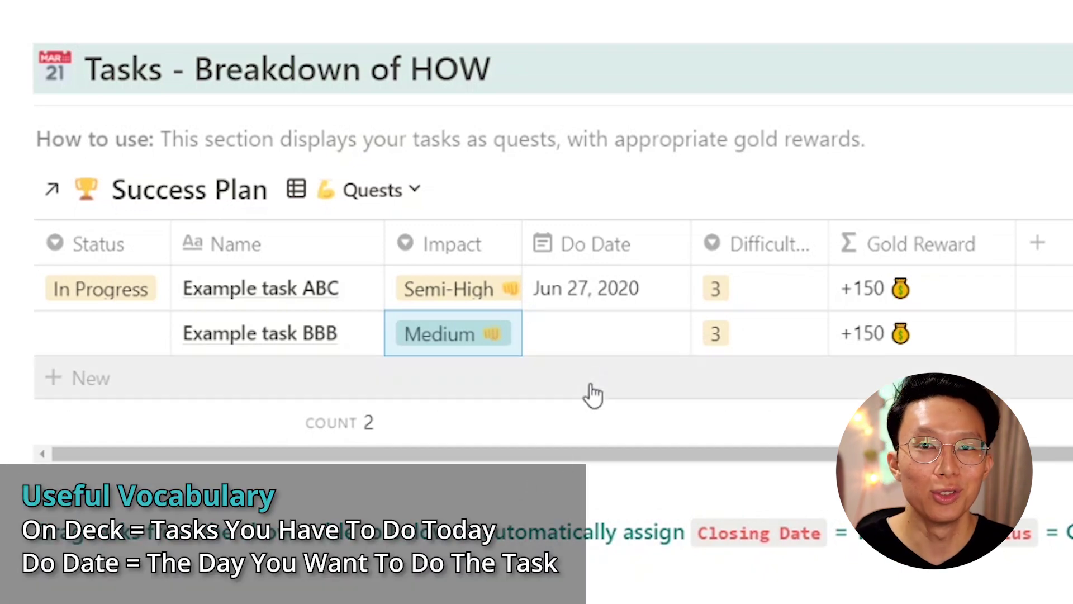
{"action": "left_click", "coordinate": [593, 336]}
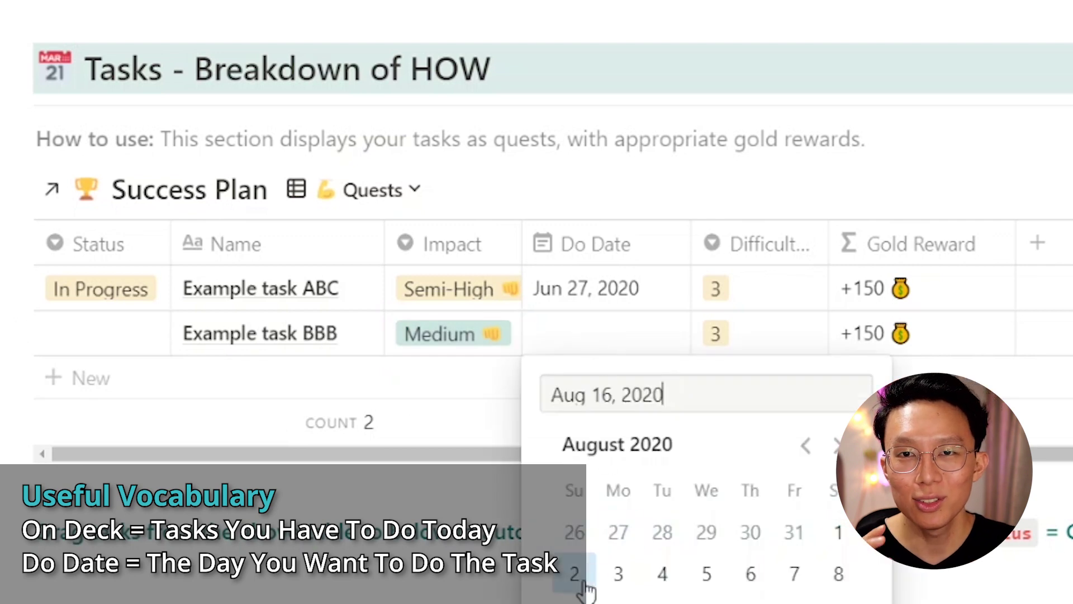
{"action": "key", "text": "Return"}
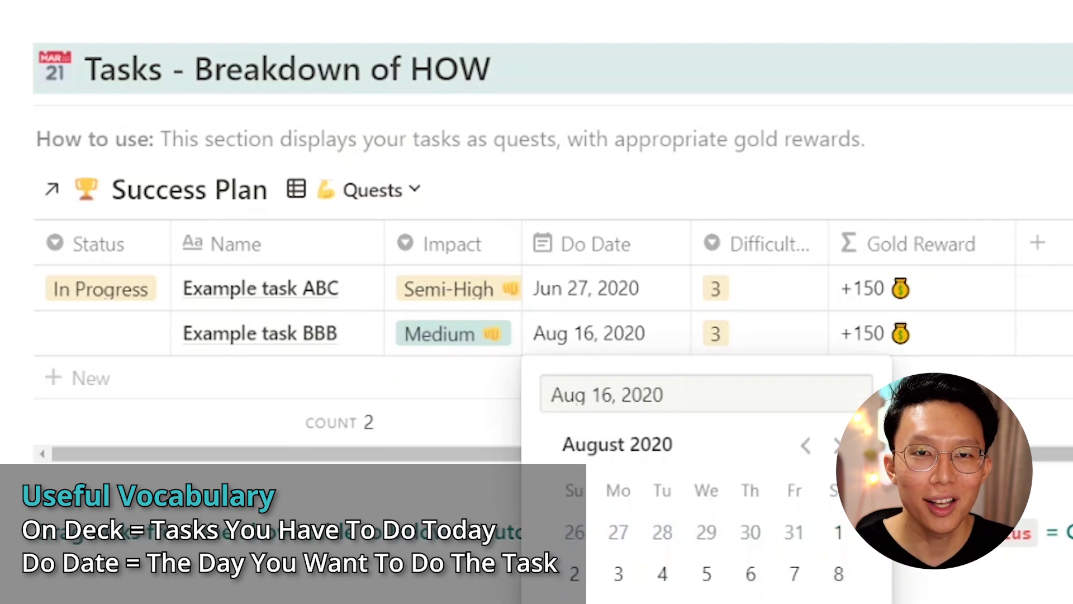
{"action": "left_click", "coordinate": [483, 474]}
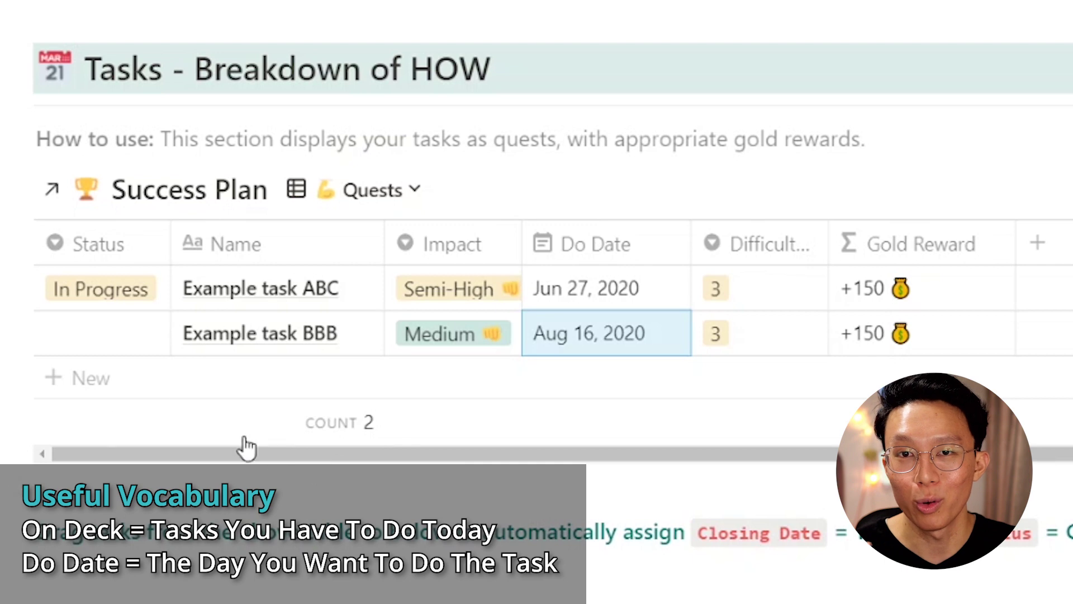
- Mark Example task BBB In Progress and move it into the completed Success Plan table
{"action": "left_click", "coordinate": [103, 326]}
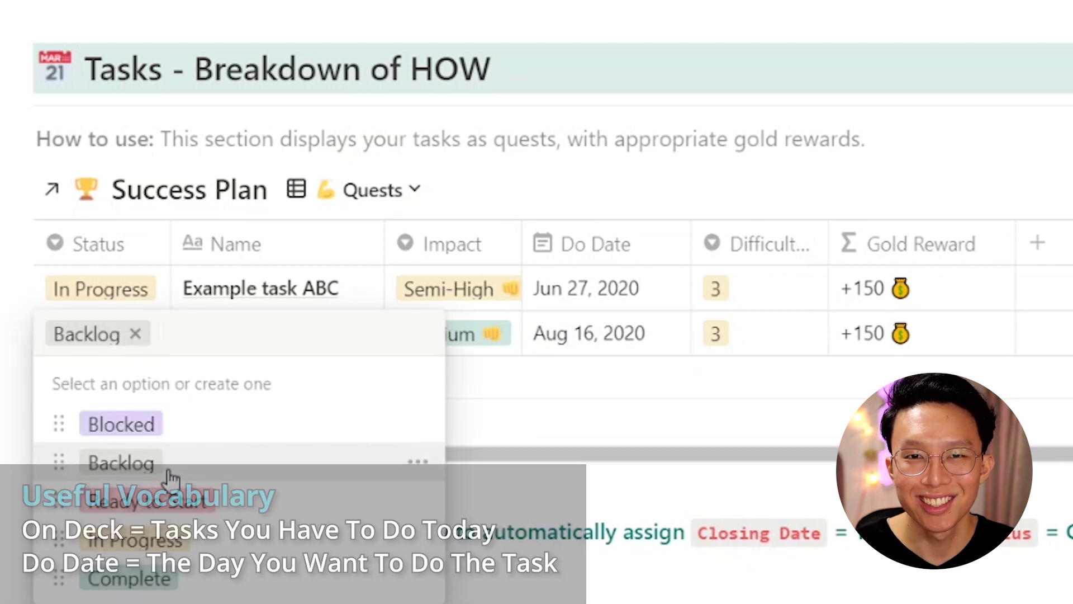
{"action": "left_click", "coordinate": [149, 537]}
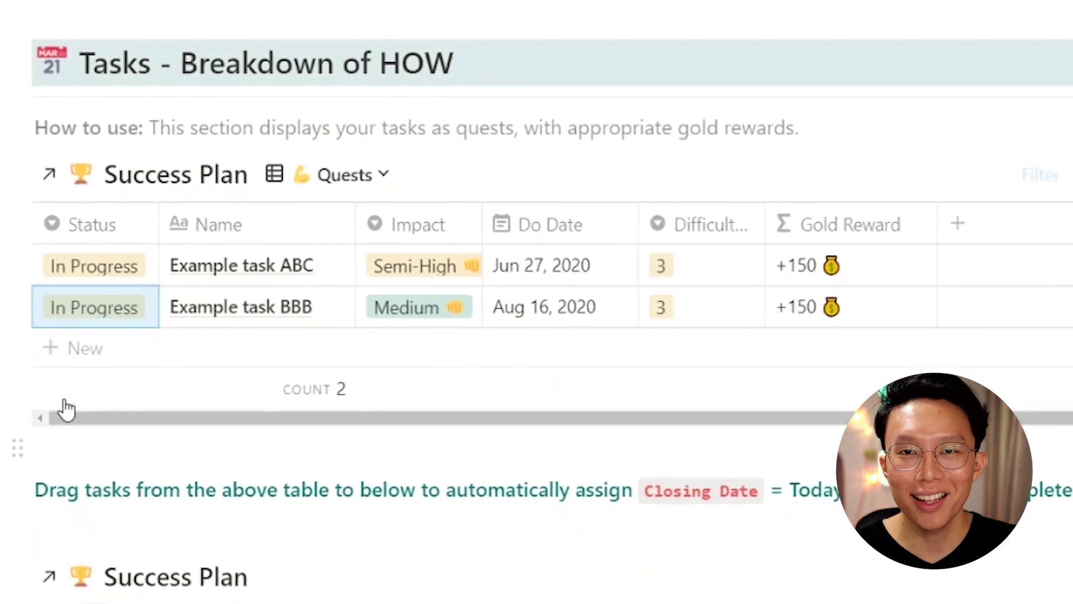
{"action": "left_click_drag", "start_coordinate": [20, 235], "coordinate": [84, 464]}
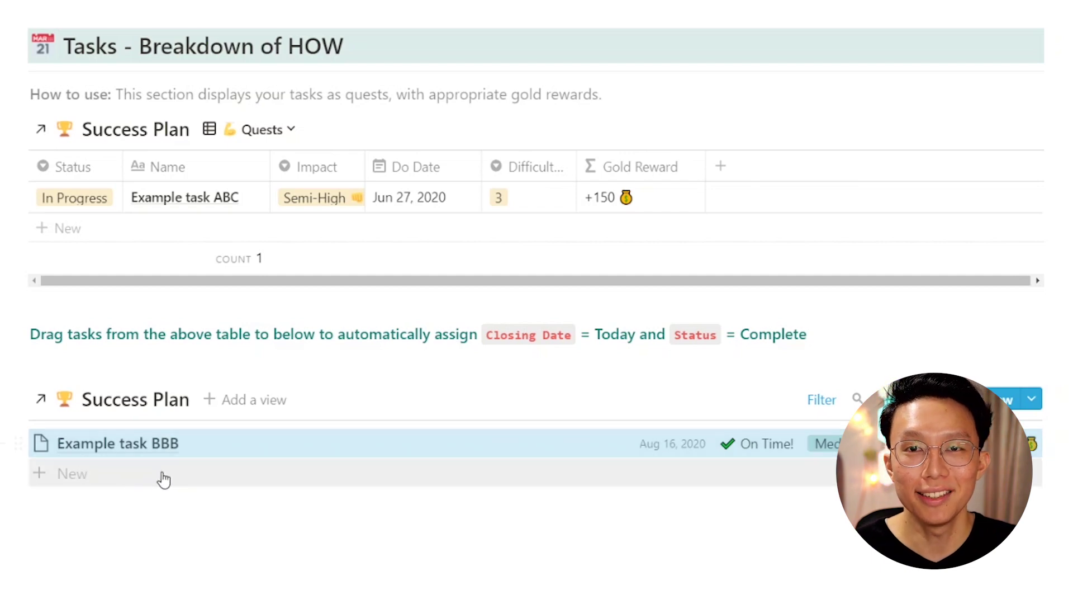
- Check that Example task BBB shows as completed and On Time! with +150 gold
{"action": "mouse_move", "coordinate": [681, 450]}
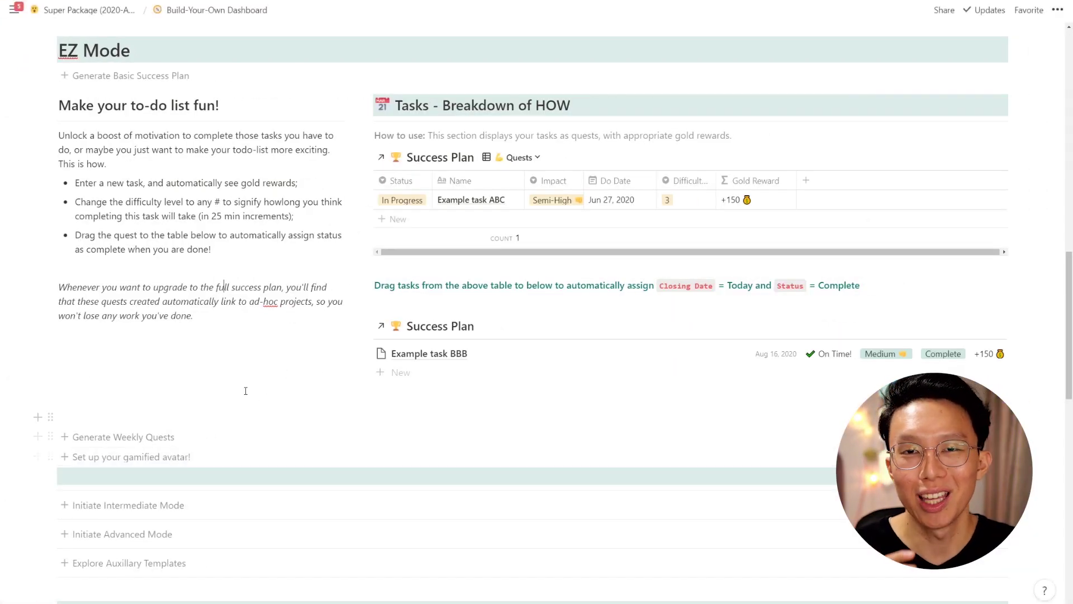
- Generate the Weekly Quests tracker and expand its guide on building a weekly quest list
{"action": "left_click", "coordinate": [219, 445]}
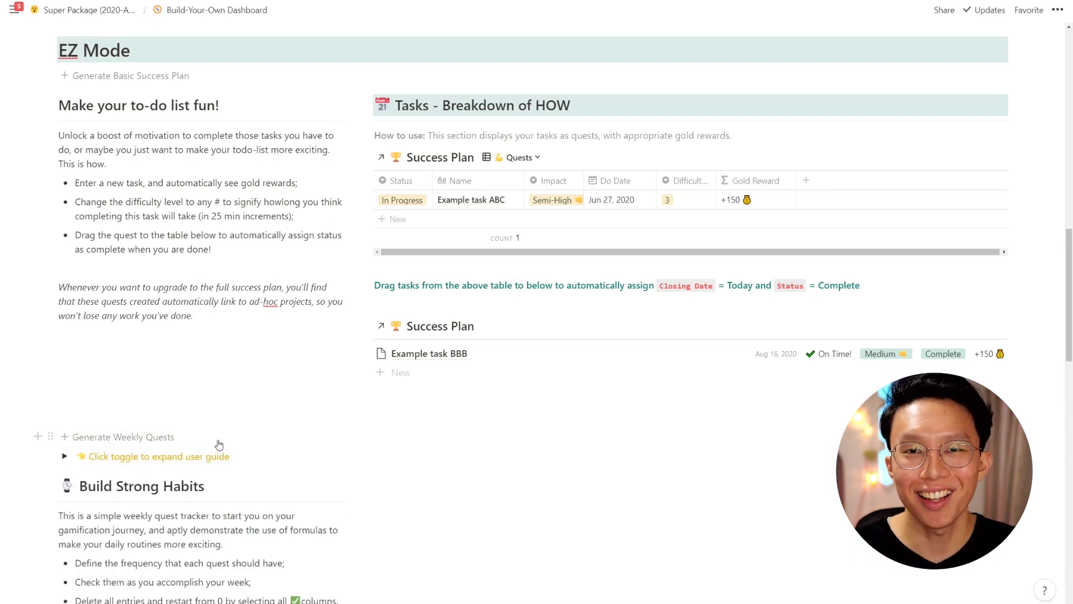
{"action": "scroll", "coordinate": [219, 445], "scroll_direction": "down", "scroll_amount": 5}
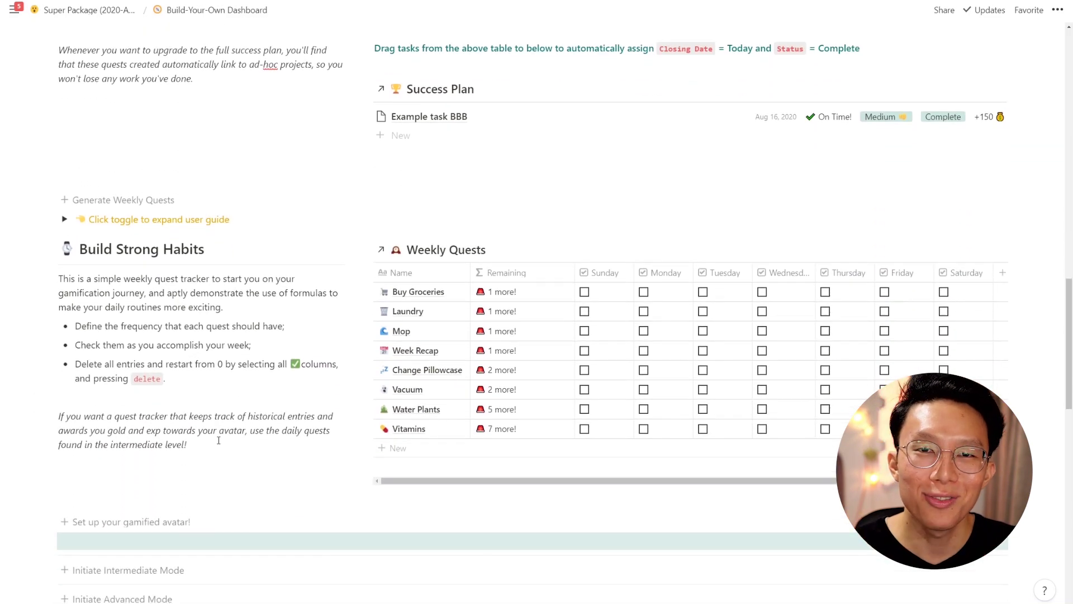
{"action": "left_click", "coordinate": [65, 220]}
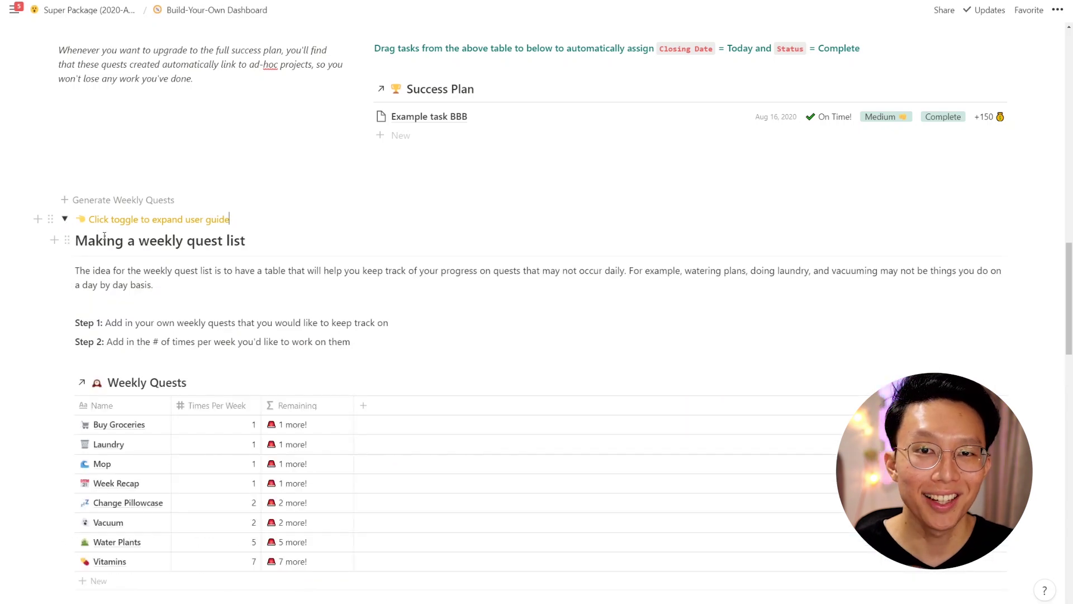
{"action": "scroll", "coordinate": [177, 354], "scroll_direction": "down", "scroll_amount": 2}
{"action": "scroll", "coordinate": [177, 355], "scroll_direction": "down", "scroll_amount": 1}
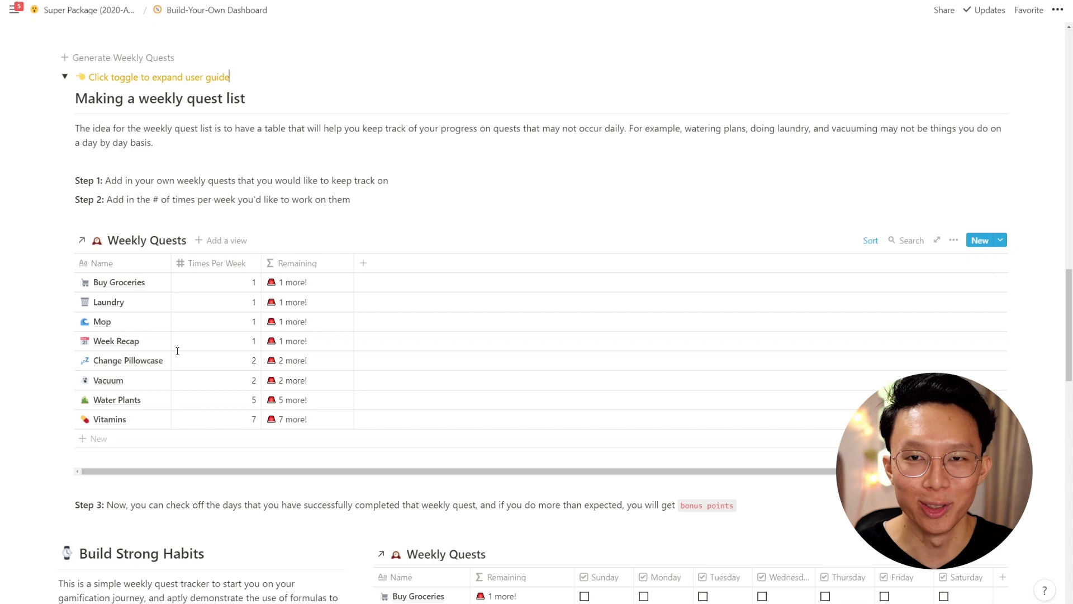
- Rename the Vacuum weekly quest to Sweep
{"action": "left_click", "coordinate": [104, 380]}
{"action": "double_click", "coordinate": [104, 380]}
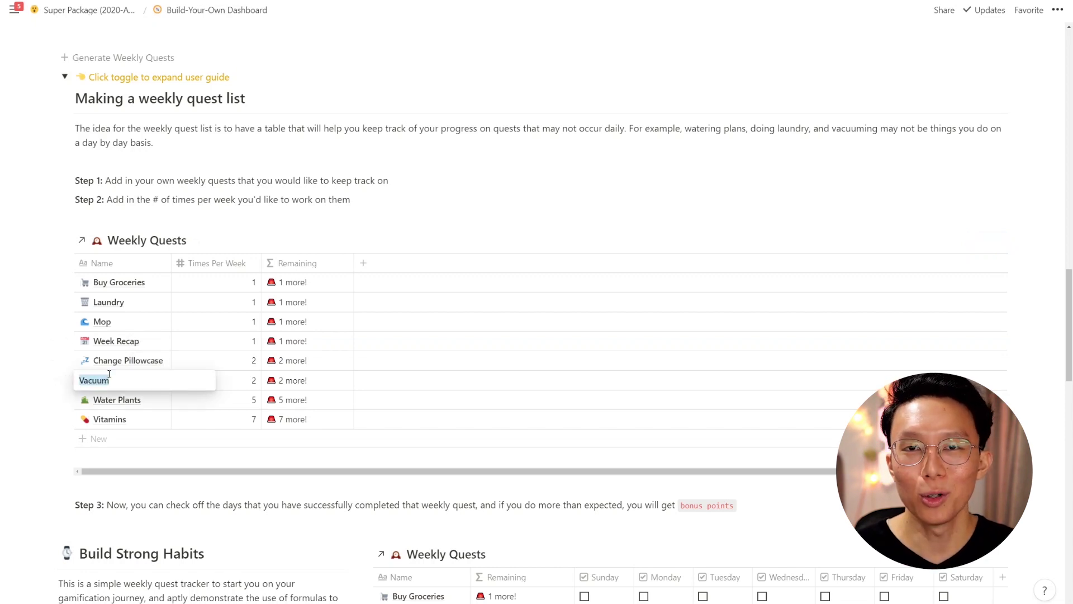
{"action": "type", "text": "Sweep"}
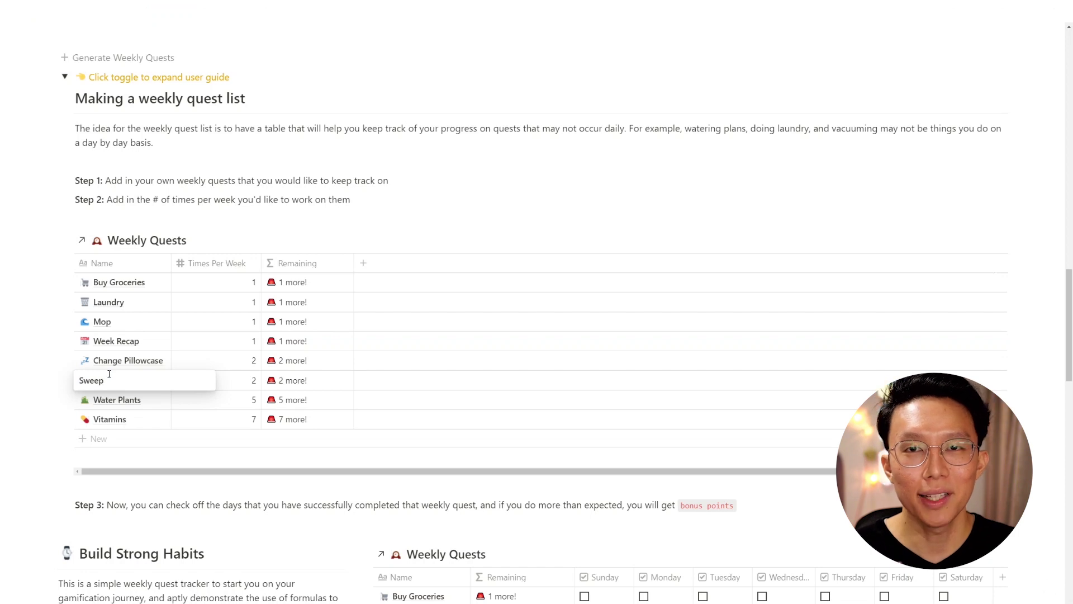
{"action": "key", "text": "Return"}
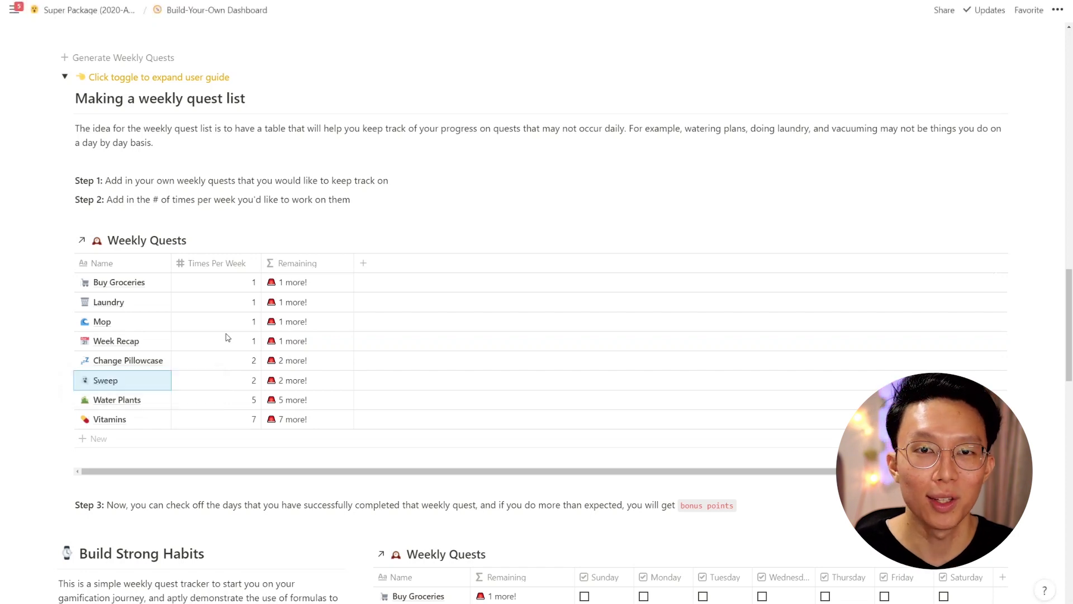
- Set Sweep to 3 times per week so it shows 3 more!
{"action": "left_click", "coordinate": [236, 382]}
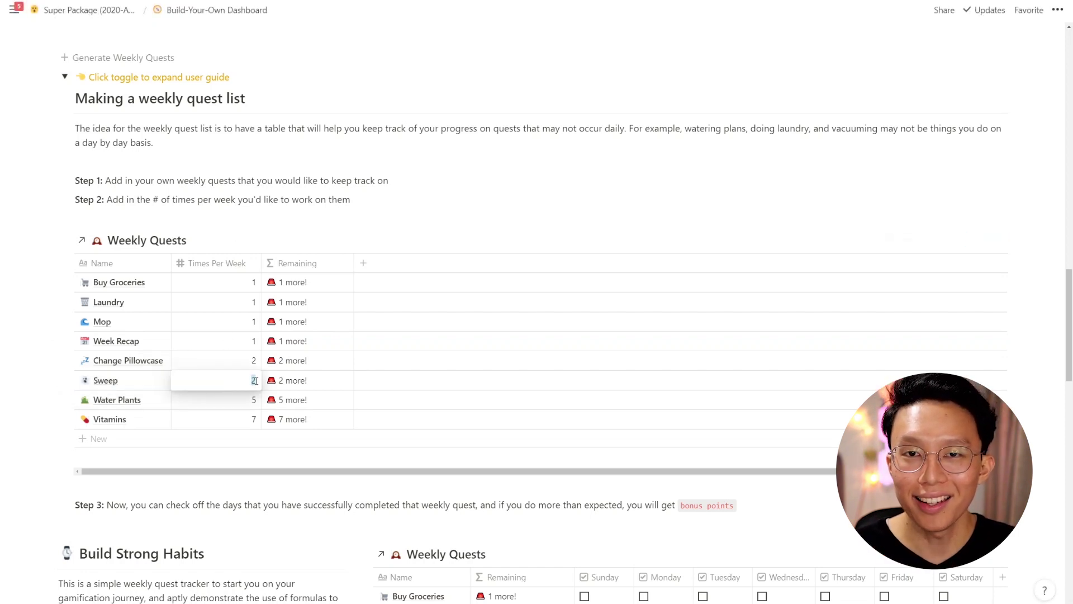
{"action": "type", "text": "3"}
{"action": "key", "text": "Escape"}
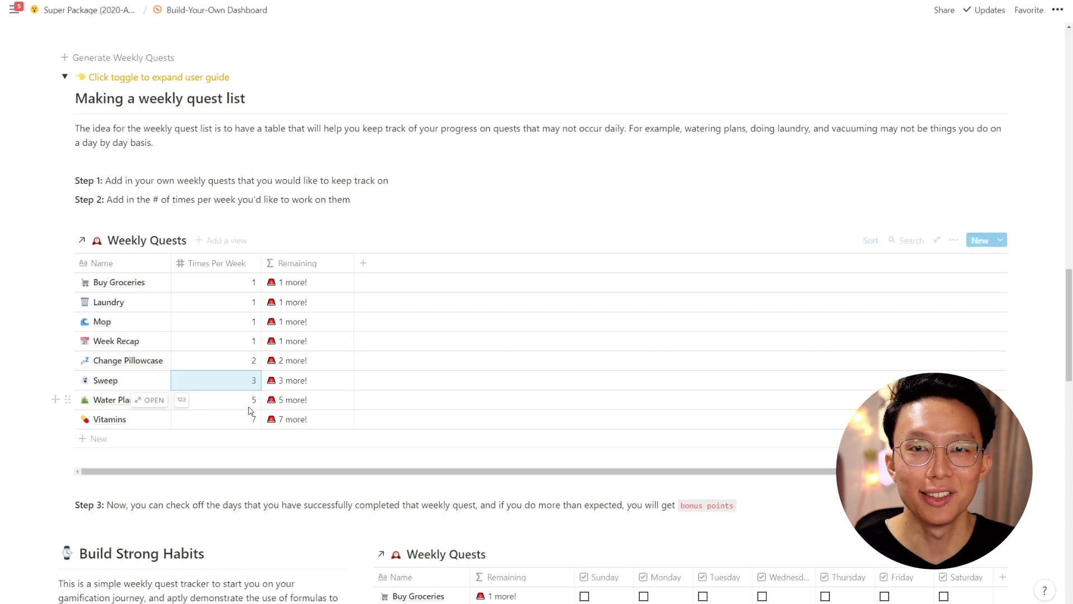
{"action": "scroll", "coordinate": [247, 406], "scroll_direction": "down", "scroll_amount": 5}
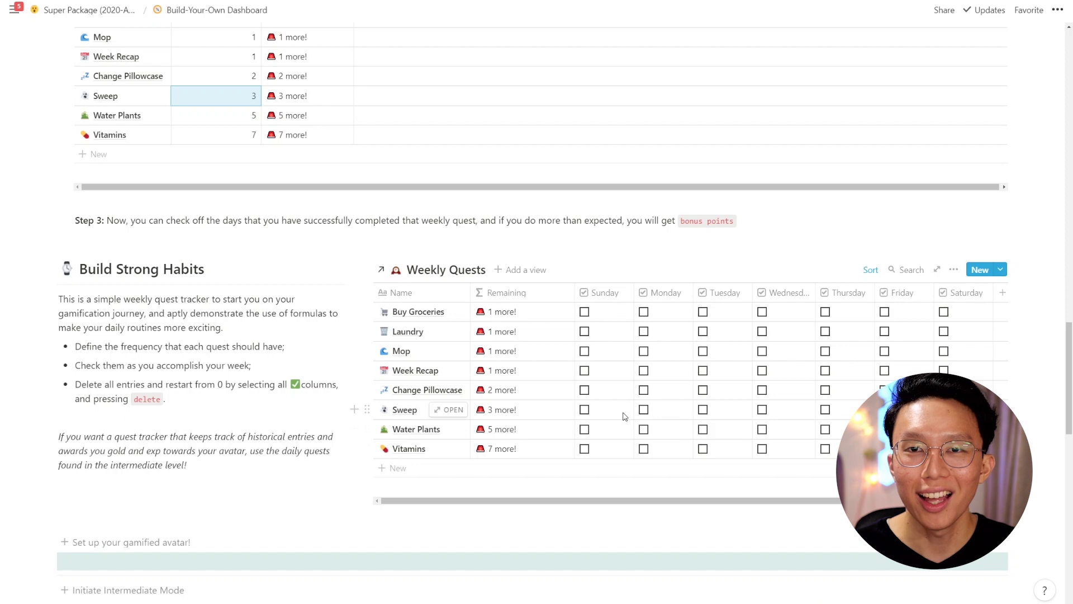
- Tick Sweep for Sunday, clear all day check-offs, then check Today's 5 on Jun 02, 2020
{"action": "left_click", "coordinate": [624, 417]}
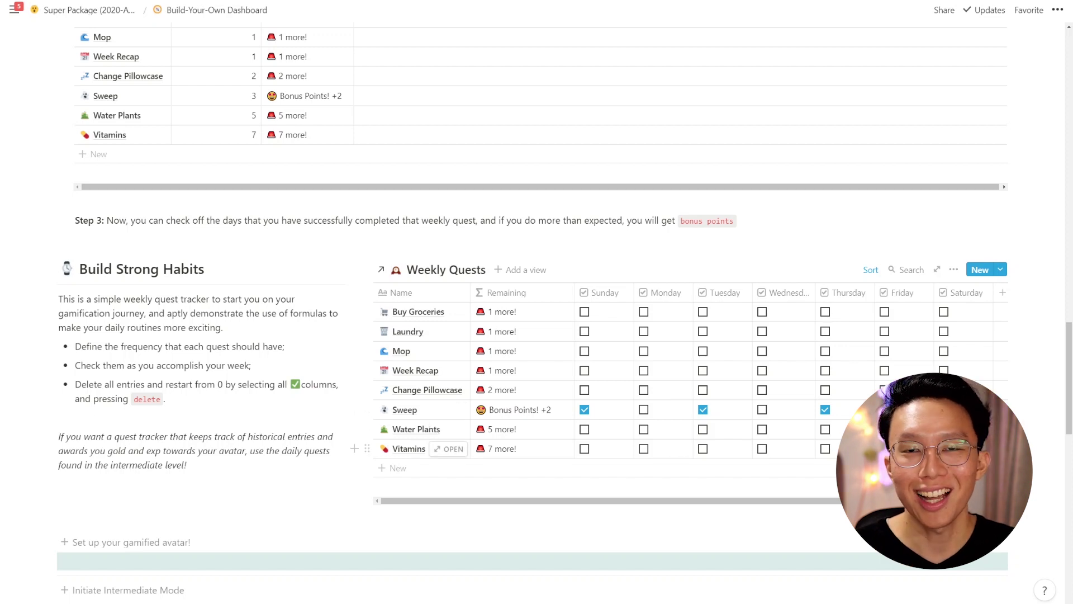
{"action": "left_click_drag", "start_coordinate": [967, 448], "coordinate": [597, 320]}
{"action": "key", "text": "Delete"}
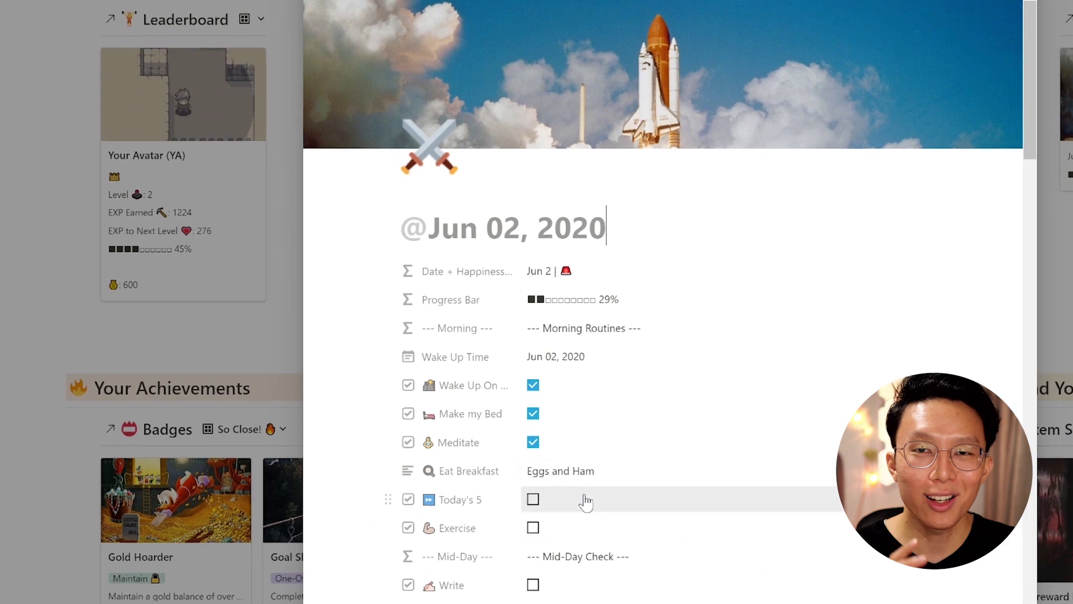
{"action": "left_click", "coordinate": [584, 503]}
- Check off Exercise, Write and Music Practice on the Jun 02, 2020 day page
{"action": "left_click", "coordinate": [577, 526]}
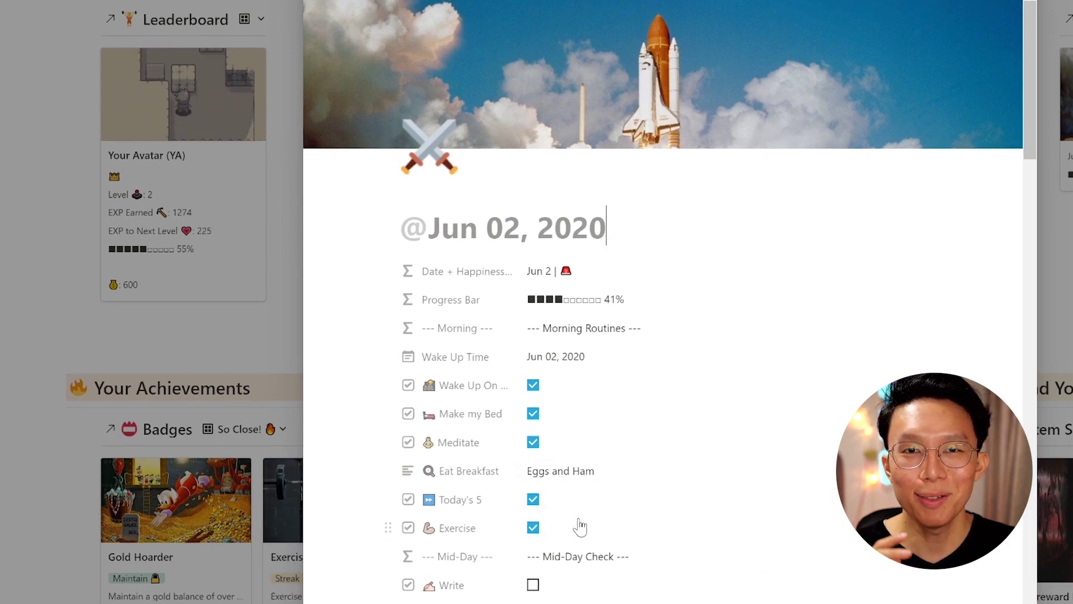
{"action": "left_click", "coordinate": [570, 585]}
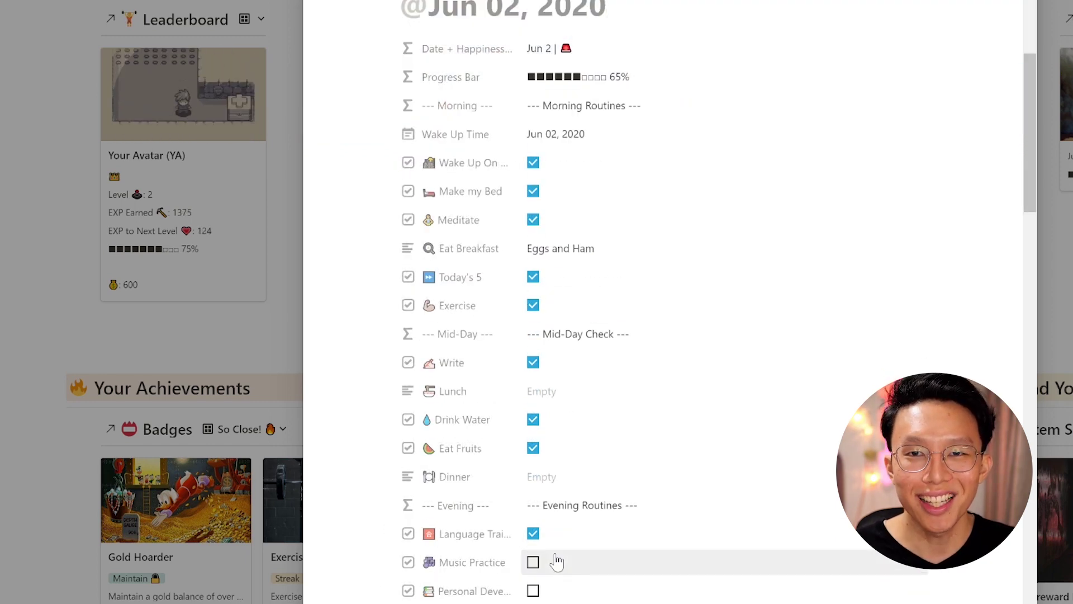
{"action": "left_click", "coordinate": [557, 562]}
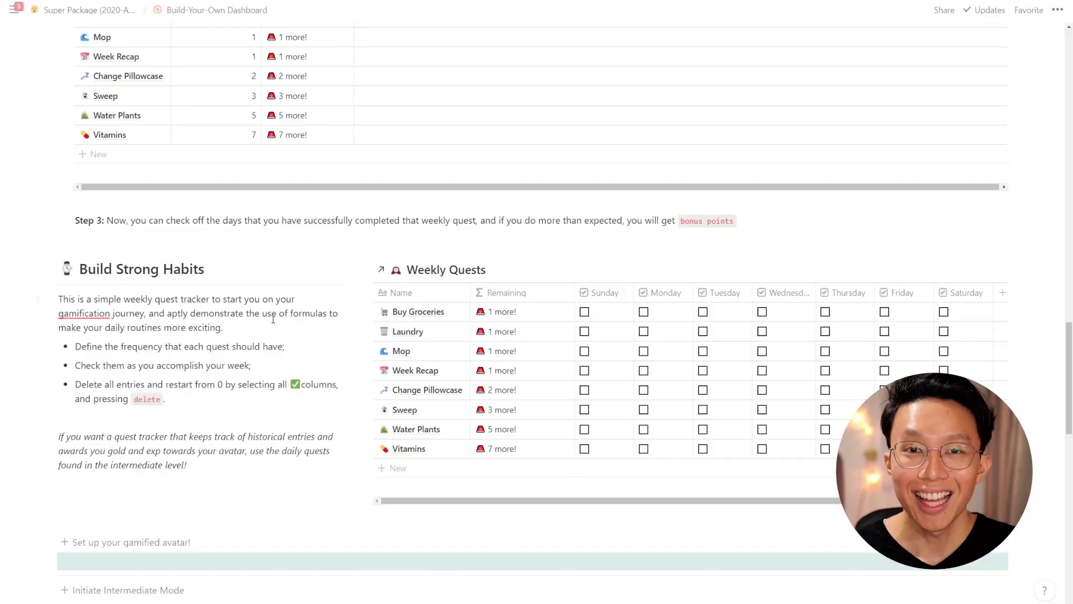
- Scroll to 'Set up your gamified avatar!' and expand its user guide
{"action": "scroll", "coordinate": [272, 322], "scroll_direction": "down", "scroll_amount": 3}
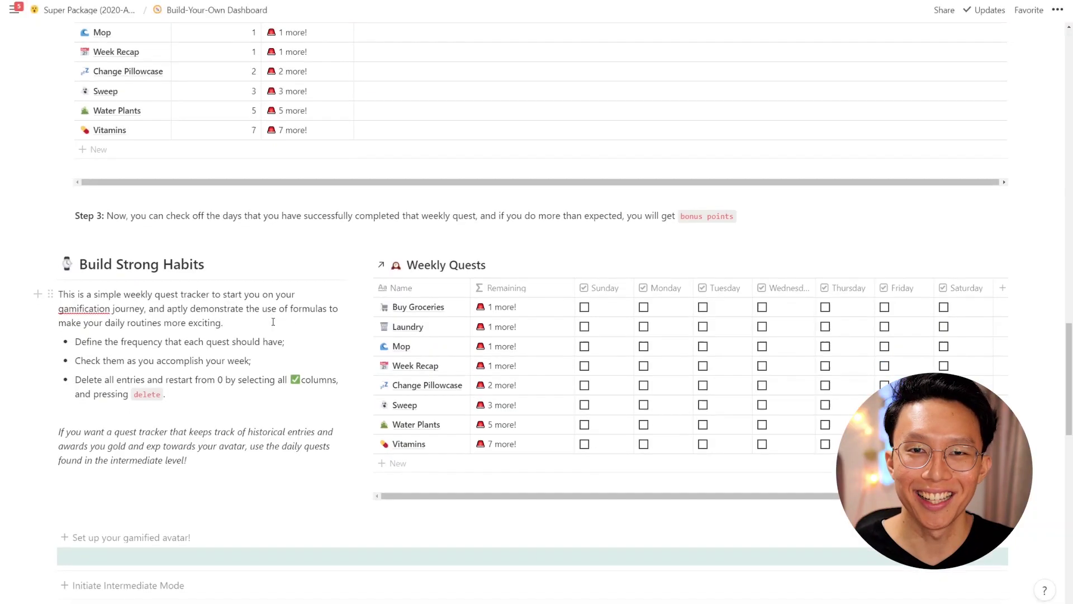
{"action": "scroll", "coordinate": [270, 326], "scroll_direction": "down", "scroll_amount": 2}
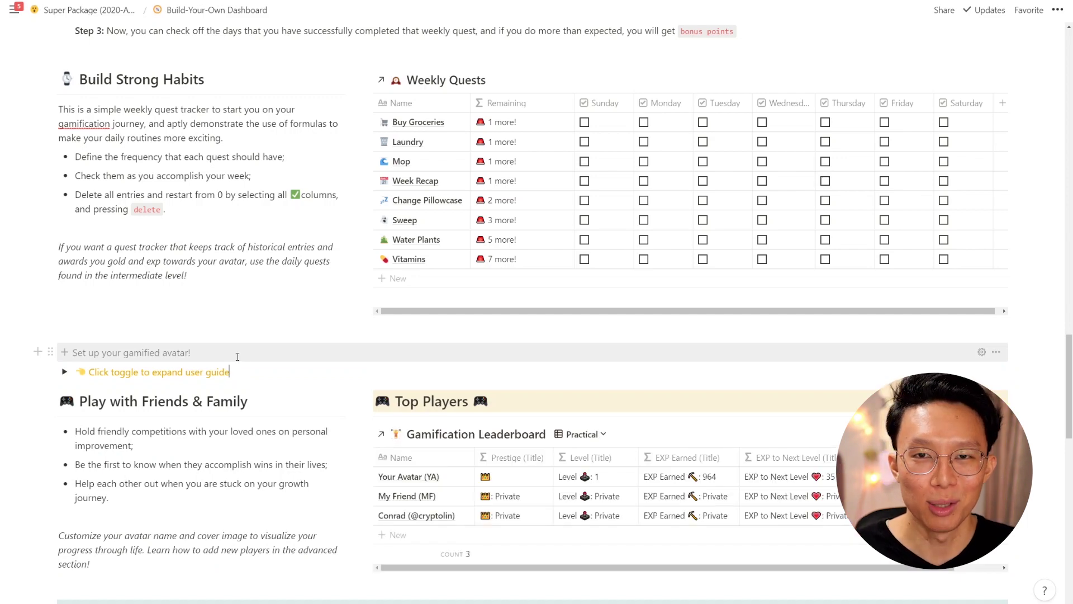
{"action": "scroll", "coordinate": [238, 356], "scroll_direction": "down", "scroll_amount": 2}
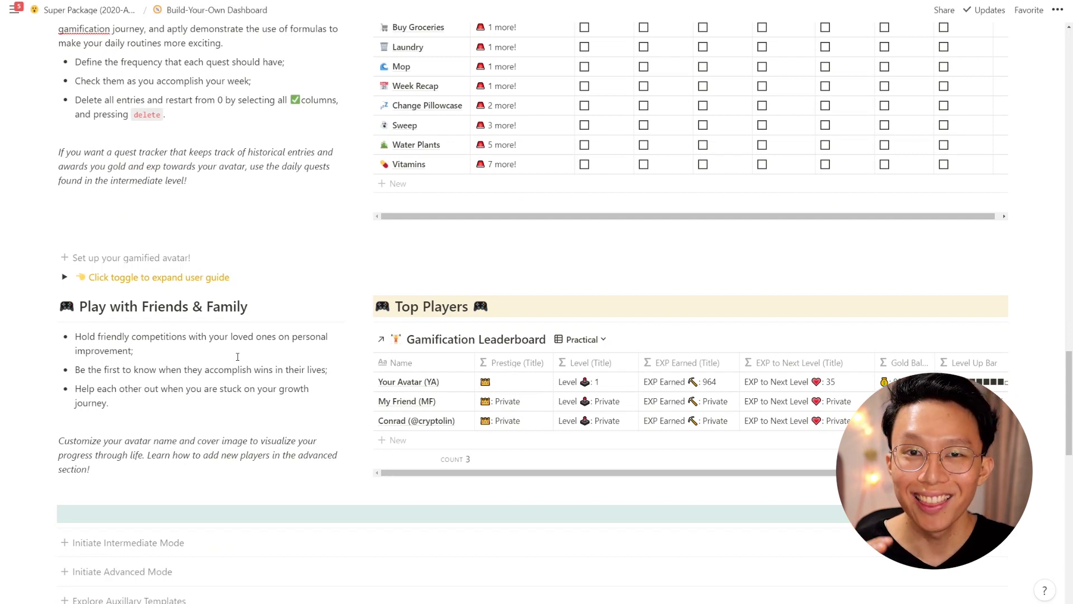
{"action": "left_click", "coordinate": [64, 278]}
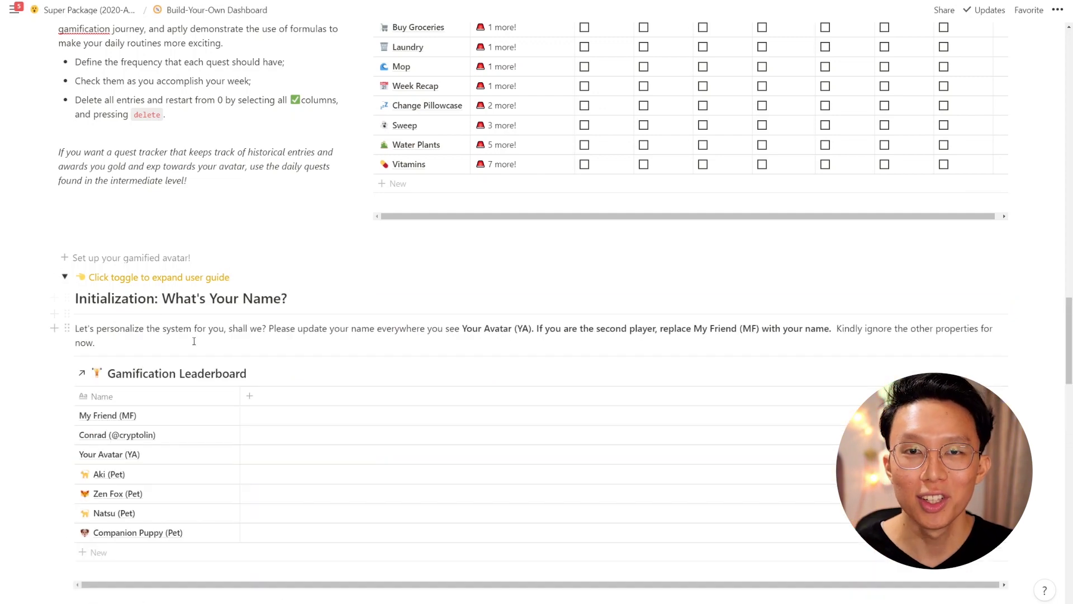
- Edit the Your Avatar (YA) name and the 5 Min Task, Big Win, 25 Min Task and YA tags
{"action": "left_click", "coordinate": [141, 460]}
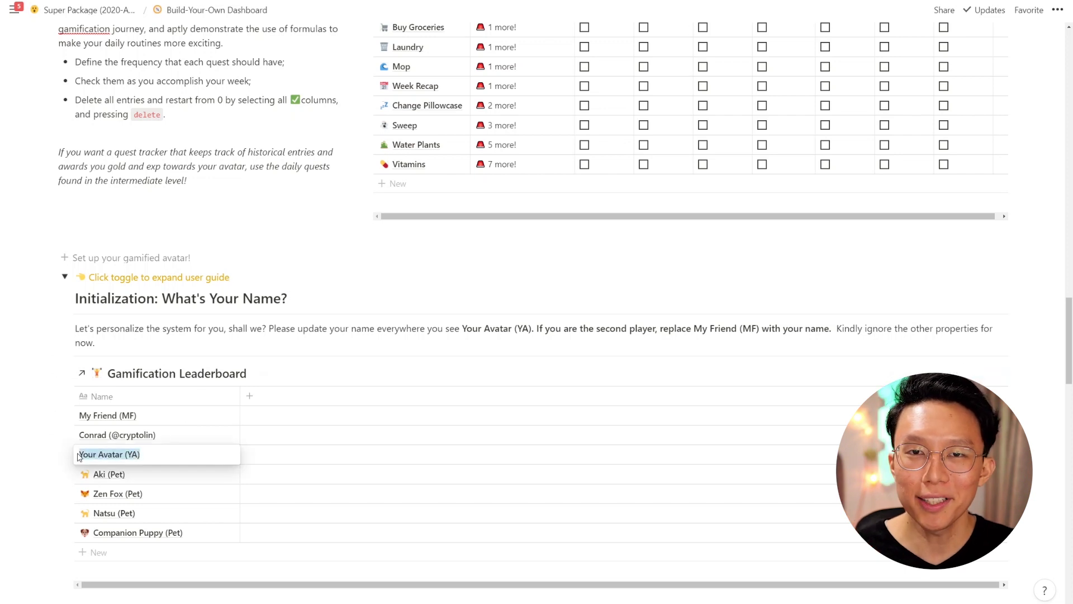
{"action": "key", "text": "Escape"}
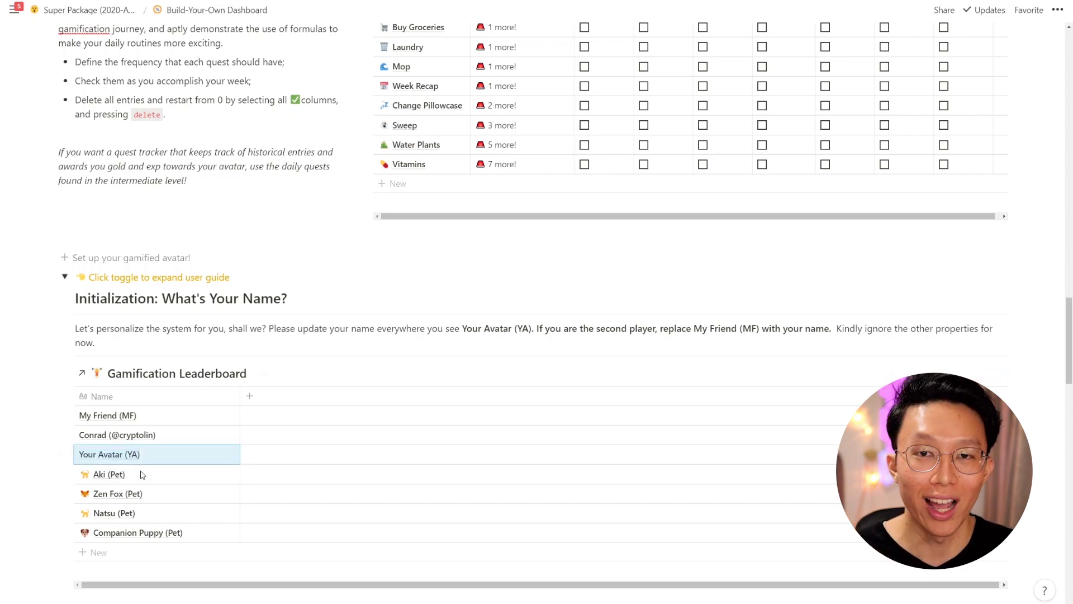
{"action": "scroll", "coordinate": [141, 474], "scroll_direction": "down", "scroll_amount": 7}
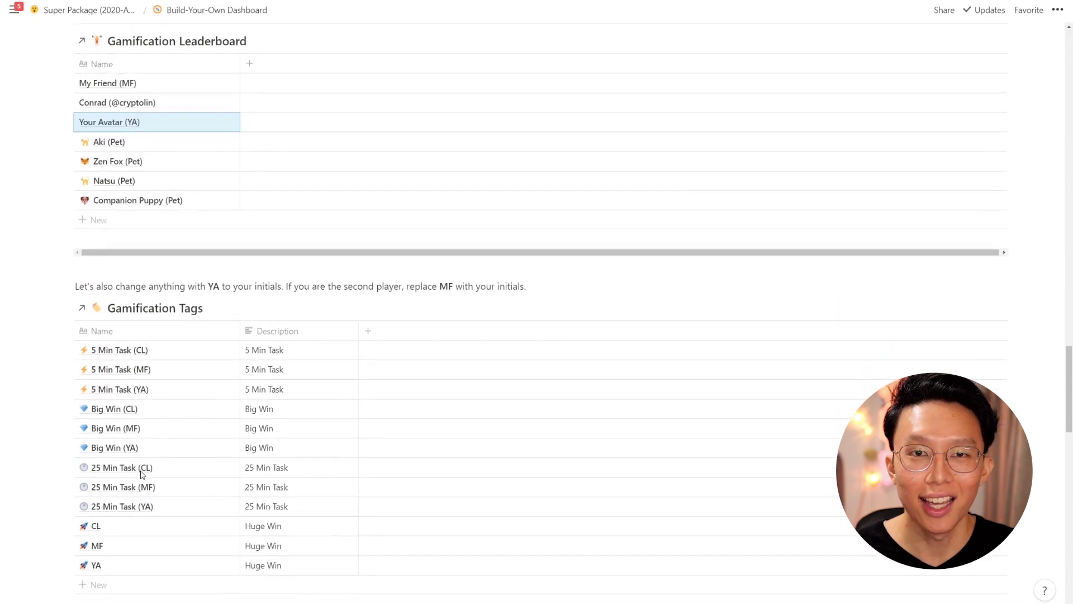
{"action": "left_click", "coordinate": [145, 343]}
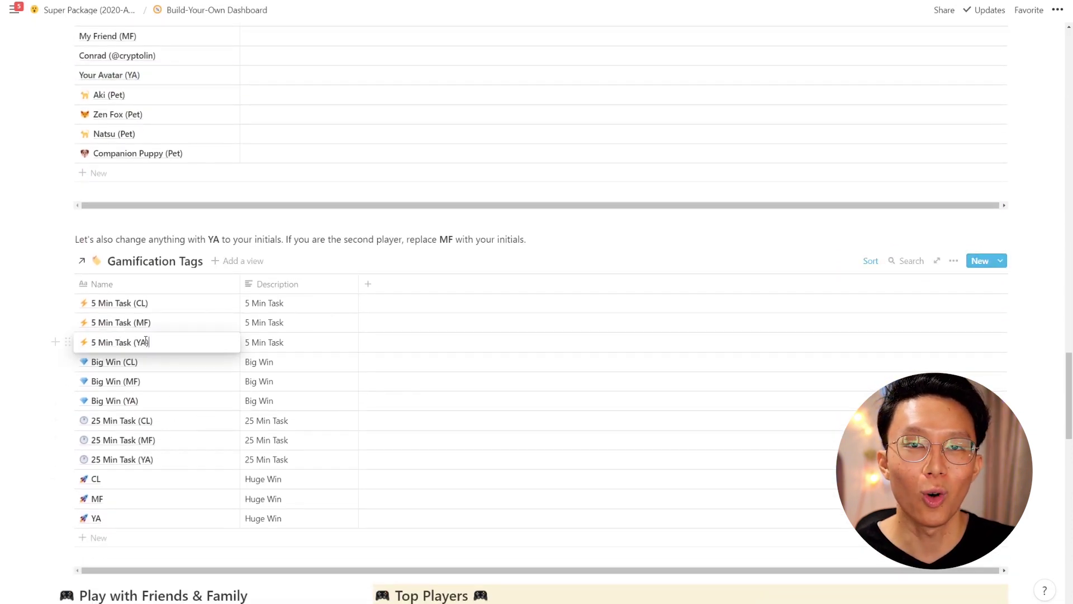
{"action": "key", "text": "Escape"}
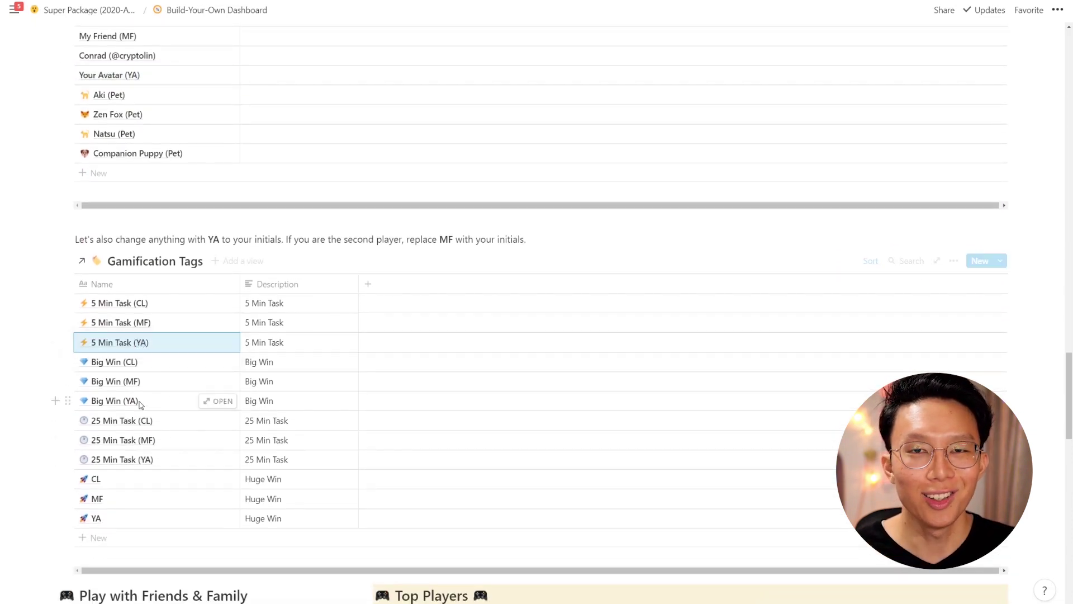
{"action": "left_click", "coordinate": [135, 401]}
{"action": "key", "text": "Escape"}
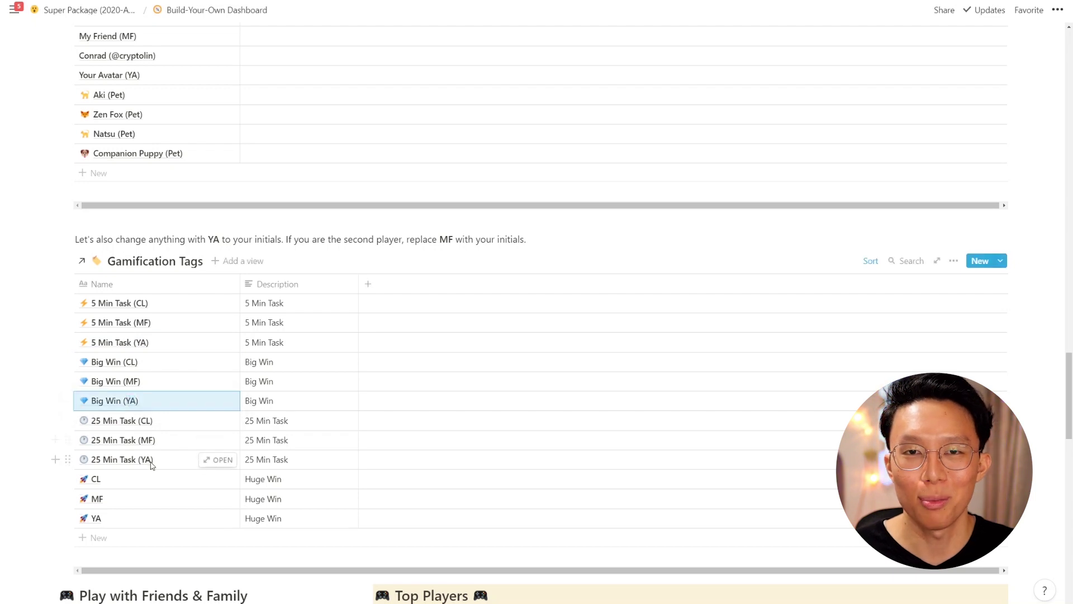
{"action": "left_click", "coordinate": [149, 459]}
{"action": "left_click", "coordinate": [113, 519]}
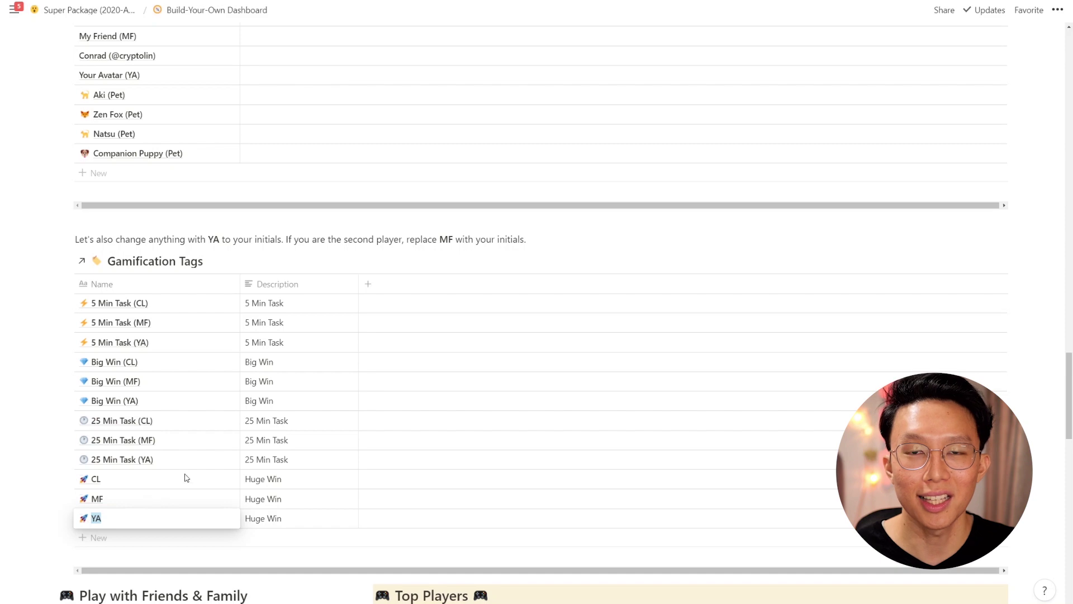
{"action": "key", "text": "Escape"}
{"action": "scroll", "coordinate": [203, 456], "scroll_direction": "down", "scroll_amount": 5}
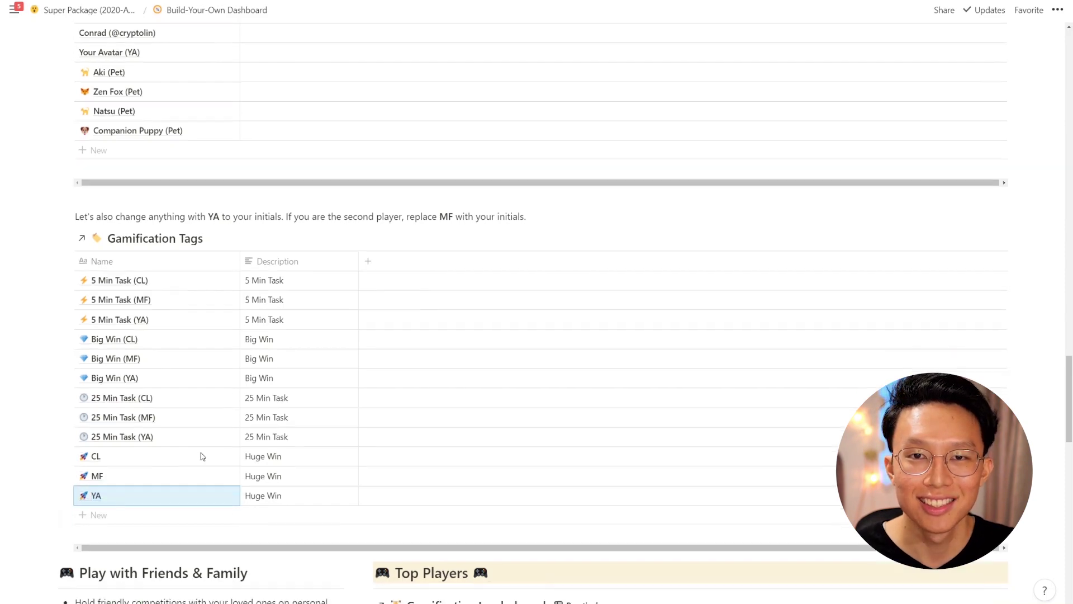
- Show the leaderboard as Visual cards and start a linked cover for Your Avatar from GIPHY
{"action": "left_click", "coordinate": [582, 297]}
{"action": "left_click", "coordinate": [571, 360]}
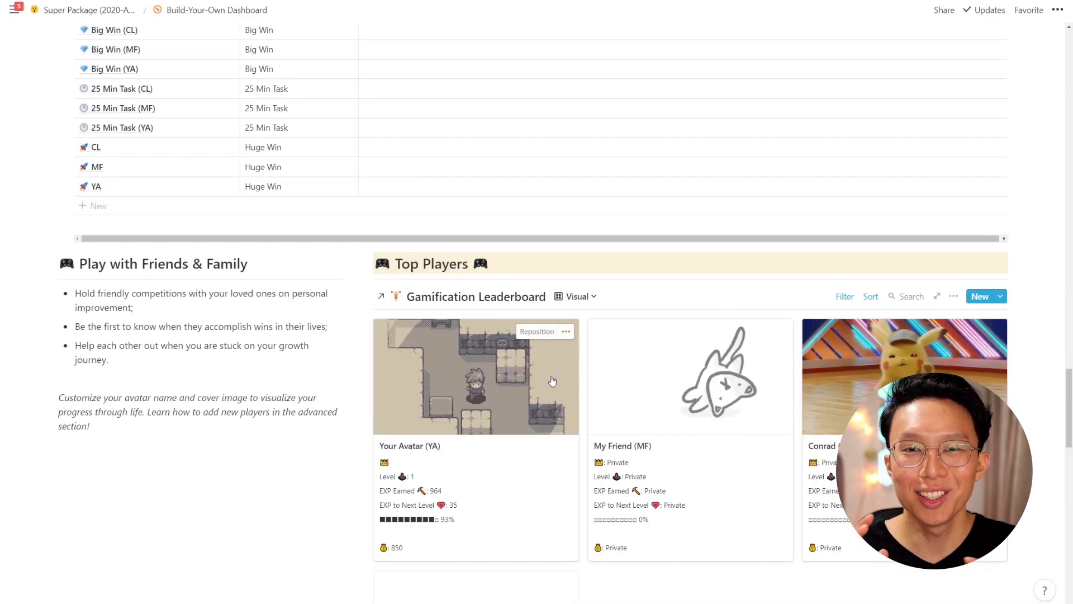
{"action": "left_click", "coordinate": [477, 411]}
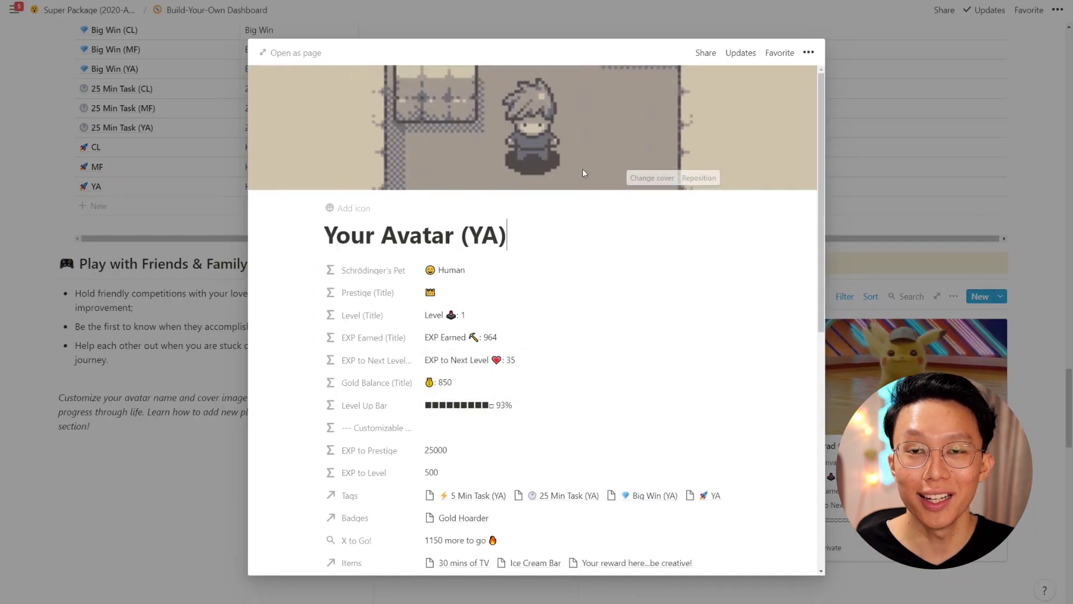
{"action": "left_click", "coordinate": [651, 175]}
{"action": "left_click", "coordinate": [578, 201]}
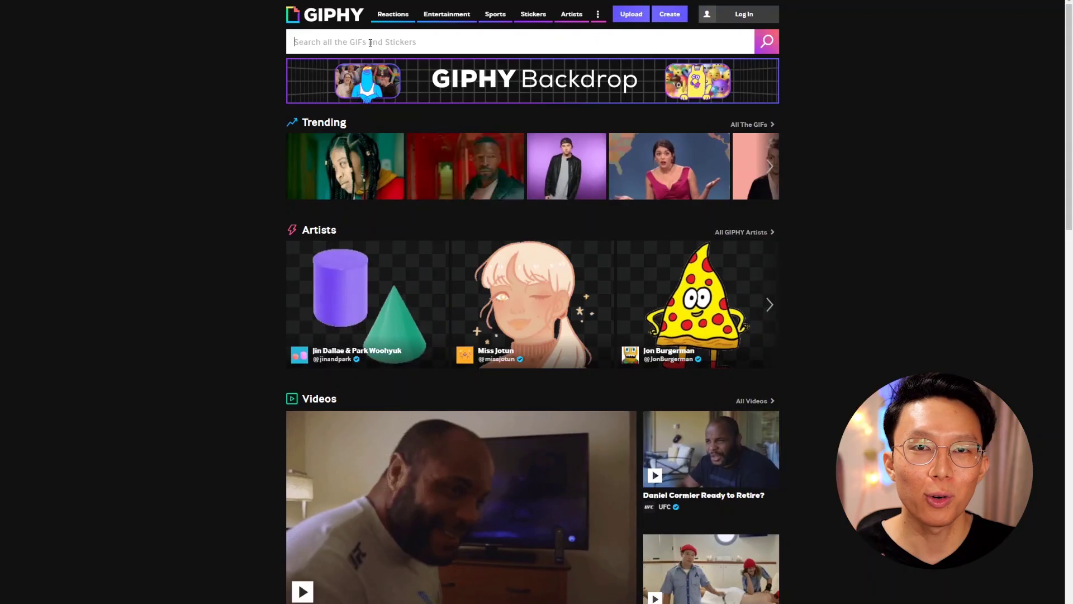
{"action": "left_click", "coordinate": [370, 42]}
- Search GIPHY for 'cute cats' and copy the chin-scratched tabby cat GIF's direct link
{"action": "type", "text": "cute cats"}
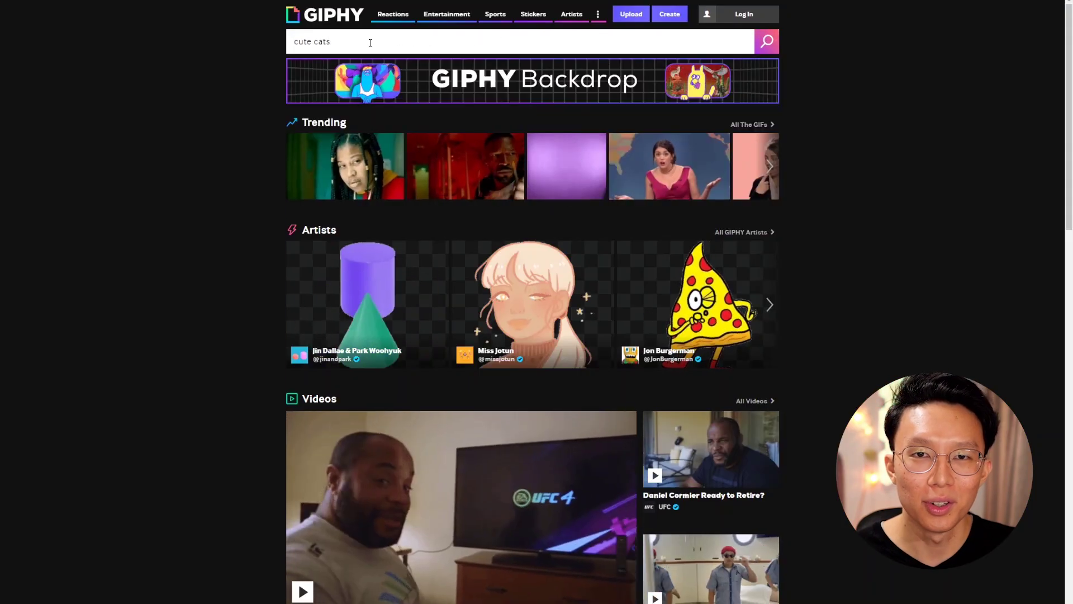
{"action": "key", "text": "Return"}
{"action": "scroll", "coordinate": [414, 223], "scroll_direction": "down", "scroll_amount": 10}
{"action": "scroll", "coordinate": [415, 225], "scroll_direction": "down", "scroll_amount": 12}
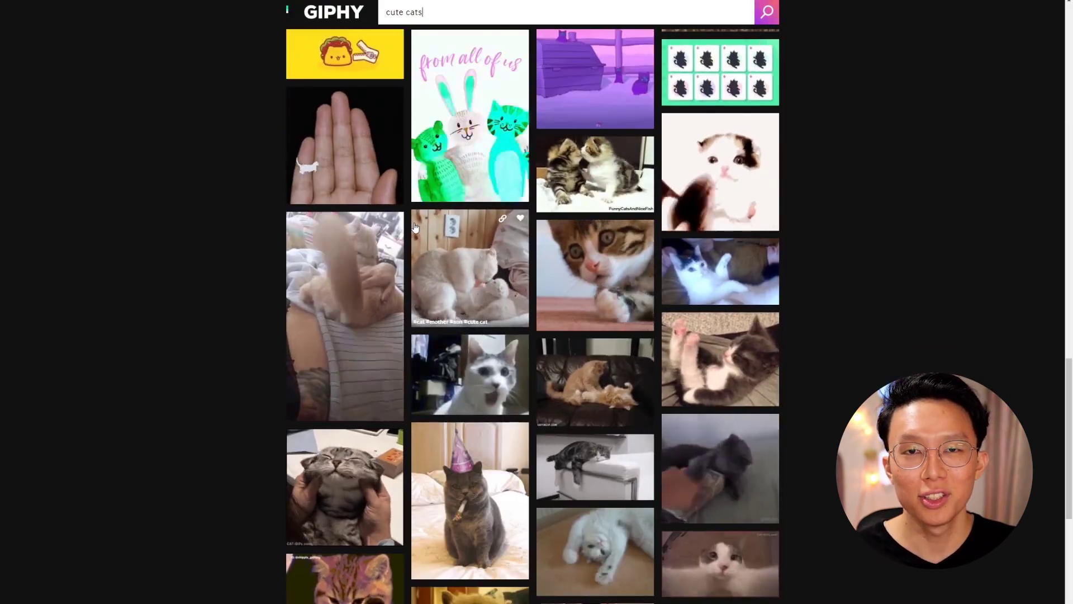
{"action": "scroll", "coordinate": [416, 226], "scroll_direction": "down", "scroll_amount": 5}
{"action": "left_click", "coordinate": [344, 240]}
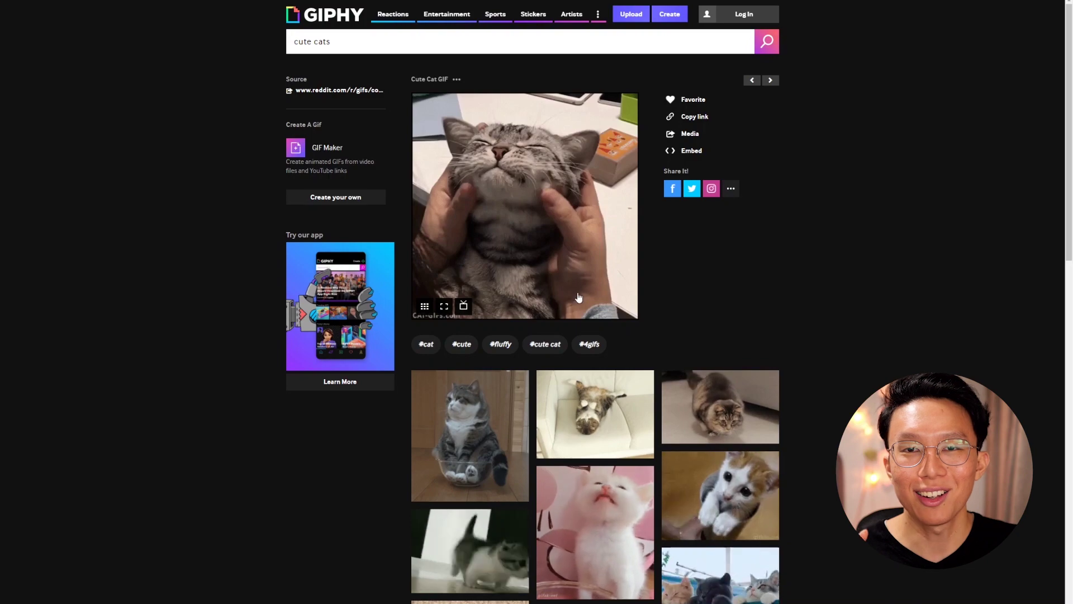
{"action": "left_click", "coordinate": [690, 133]}
{"action": "left_click", "coordinate": [596, 155]}
{"action": "key", "text": "ctrl+c"}
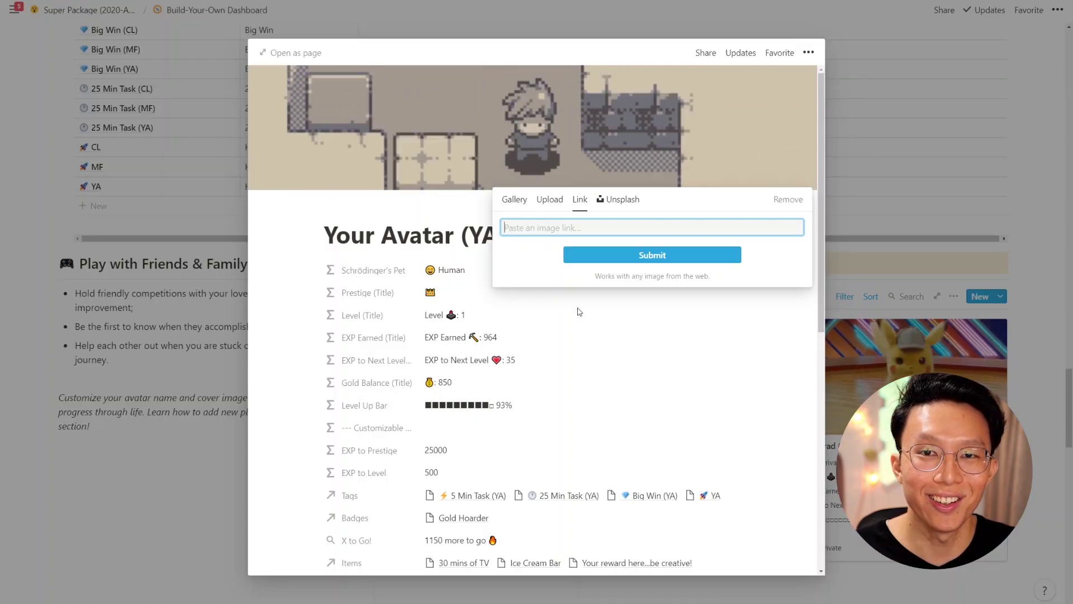
- Set the copied GIF link as the Your Avatar (YA) cover and return to the dashboard
{"action": "key", "text": "ctrl+v"}
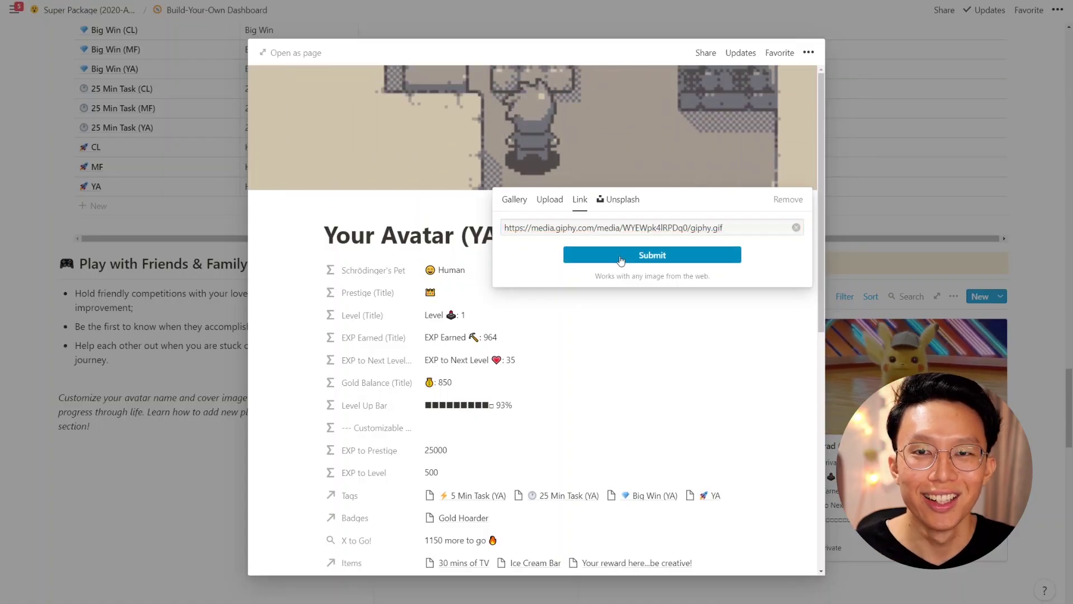
{"action": "left_click", "coordinate": [622, 256]}
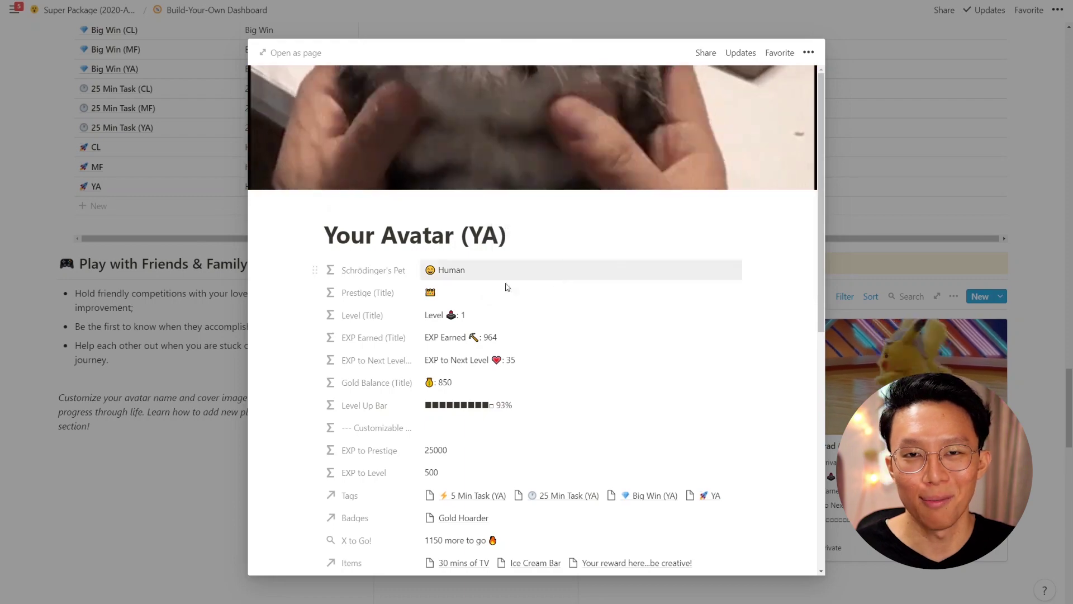
{"action": "key", "text": "Escape"}
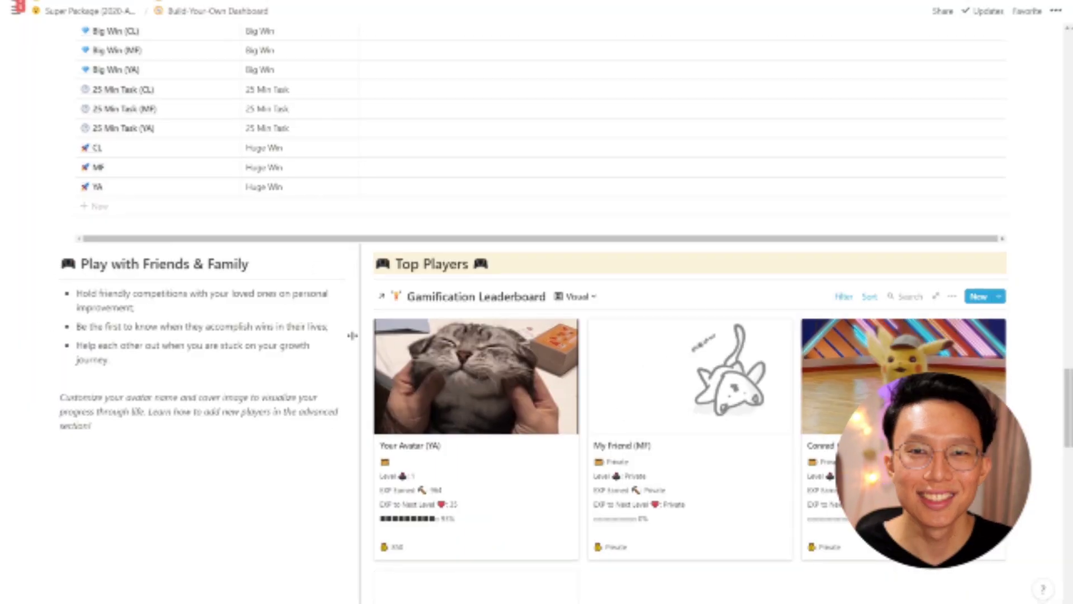